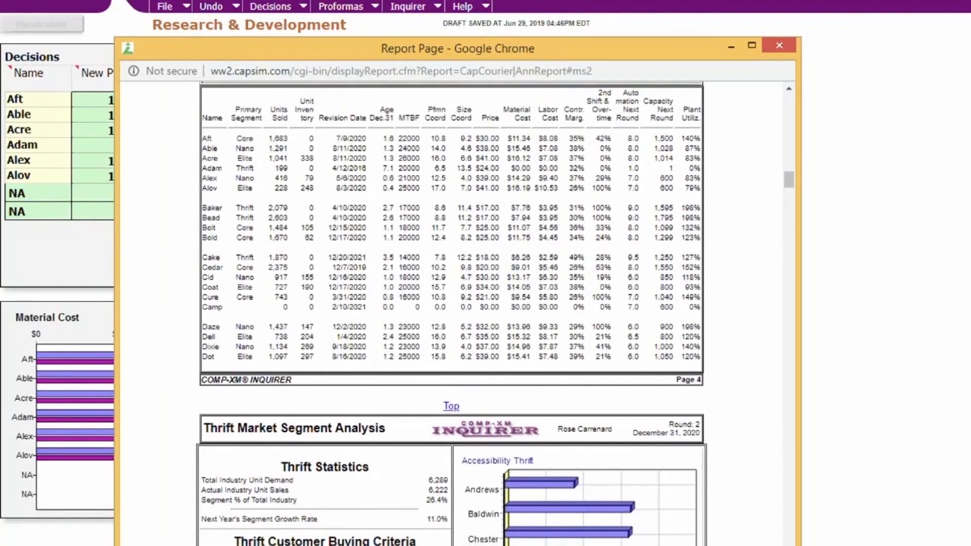
Examine the production table and the Core and Nano segment analyses in the Inquirer report
scroll(452, 313, down, 3)
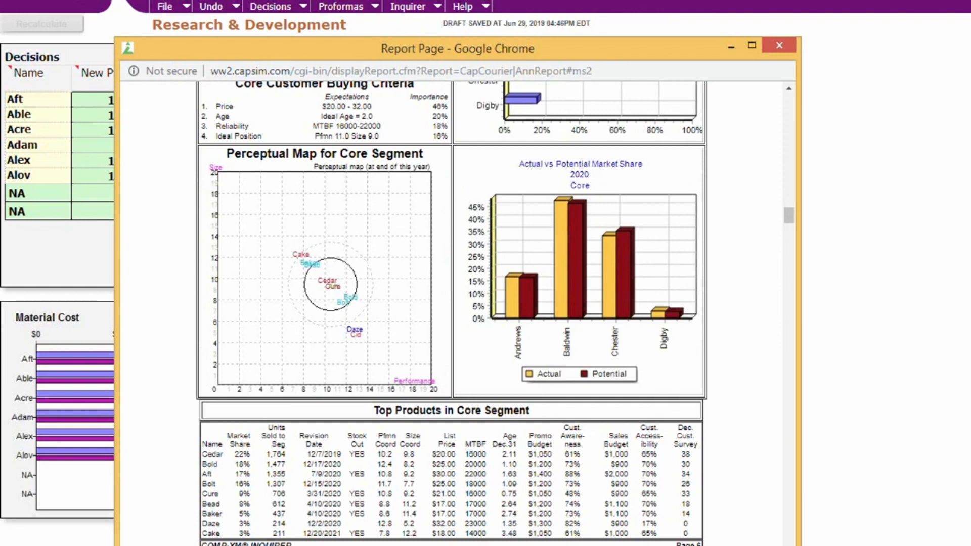
scroll(452, 313, up, 5)
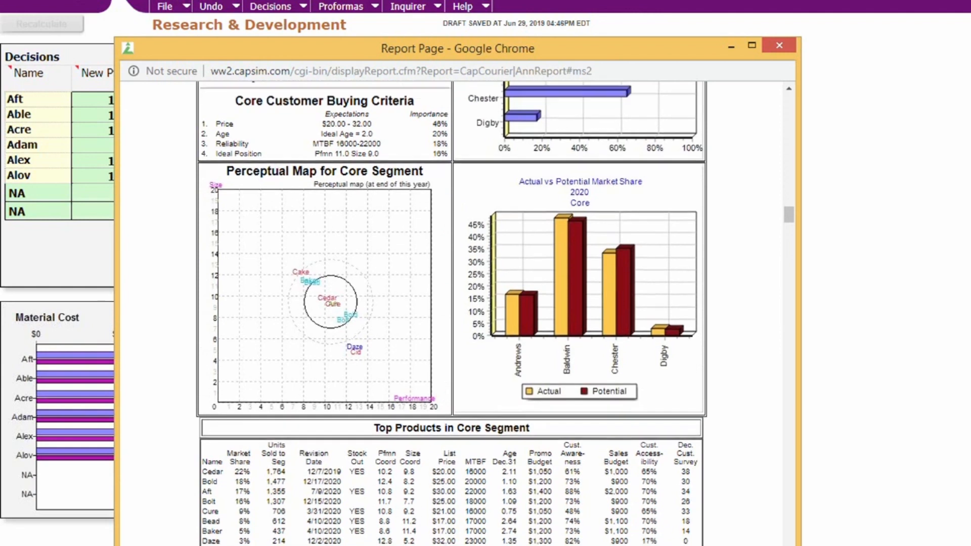
scroll(452, 313, down, 5)
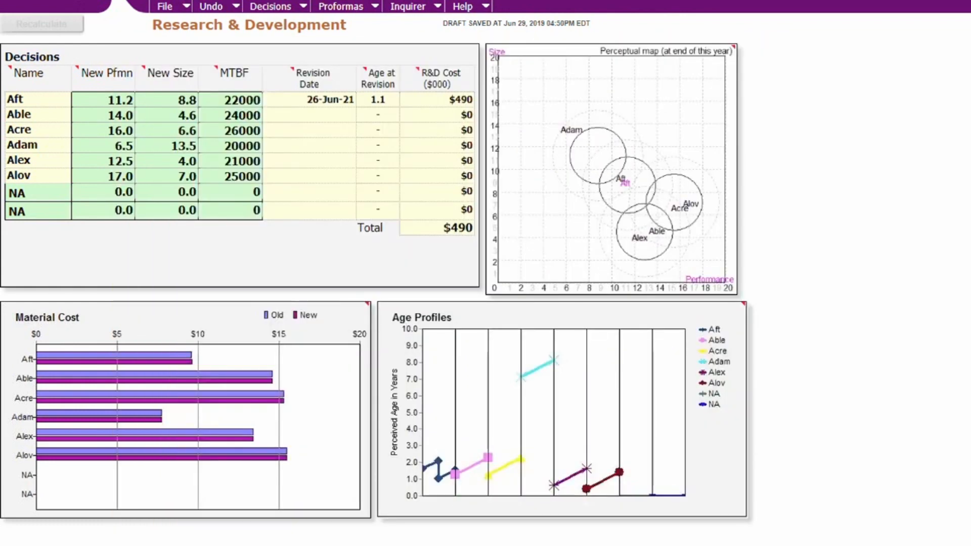
mouse_move(292, 545)
click(376, 526)
scroll(452, 314, down, 12)
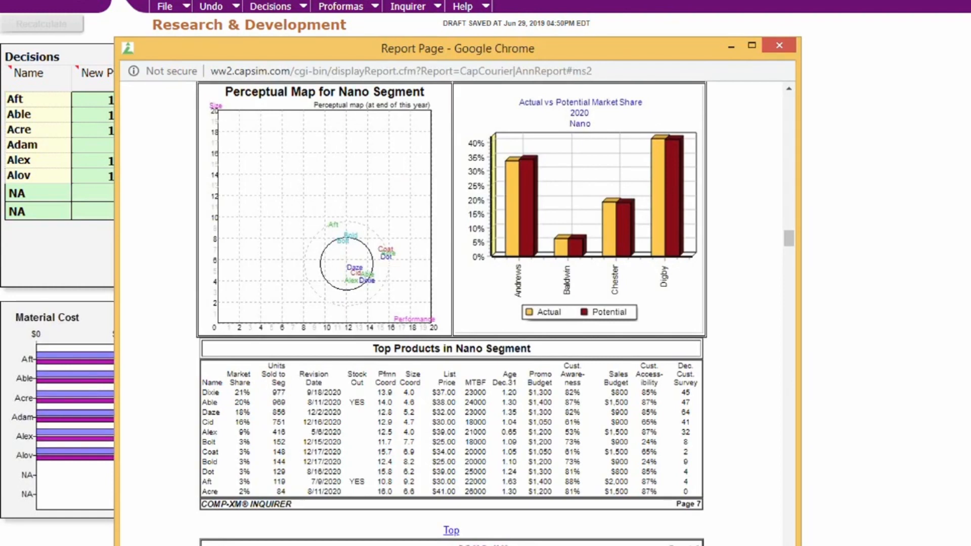
scroll(494, 313, down, 10)
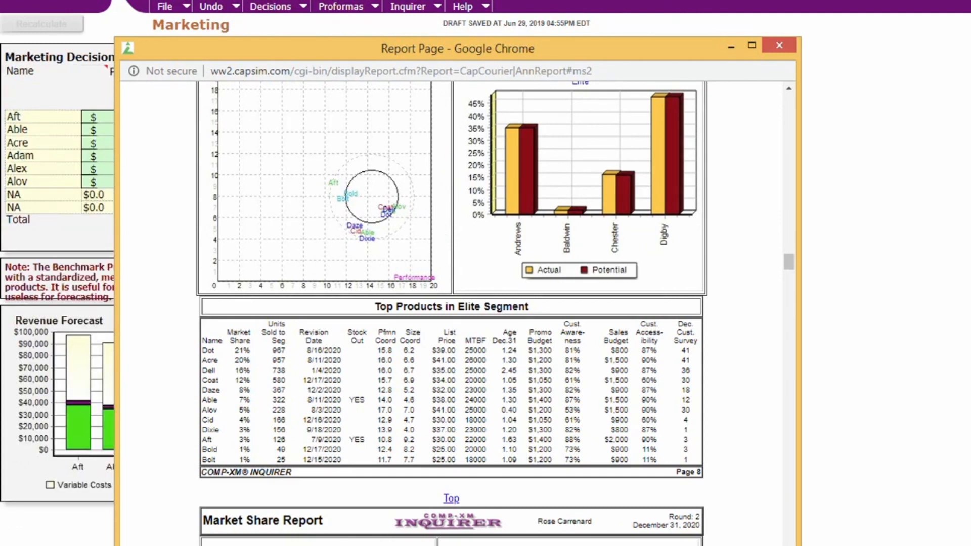
Compare the top products and buying criteria of the Elite, Nano and Thrift segments, and check the Production Analysis
scroll(496, 313, up, 18)
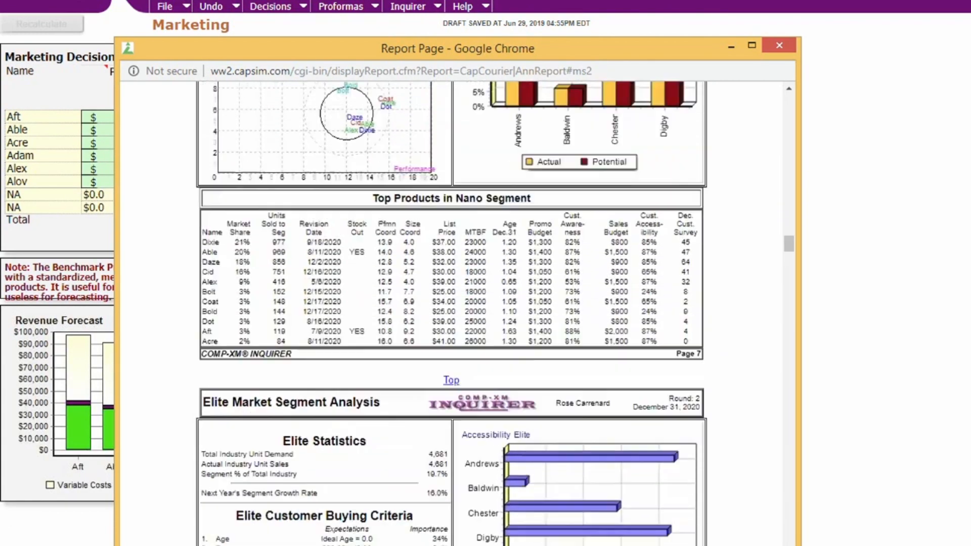
scroll(496, 314, down, 8)
scroll(451, 314, down, 8)
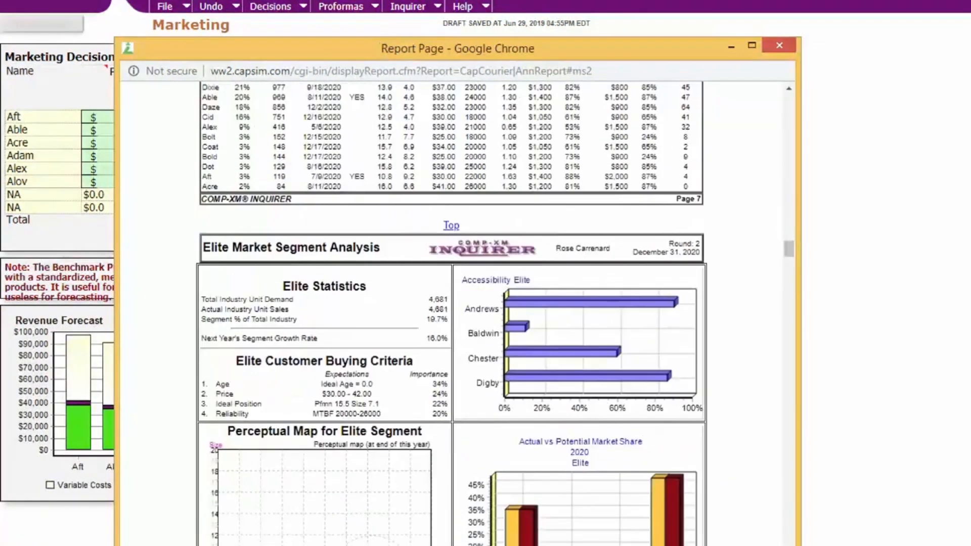
scroll(451, 314, down, 8)
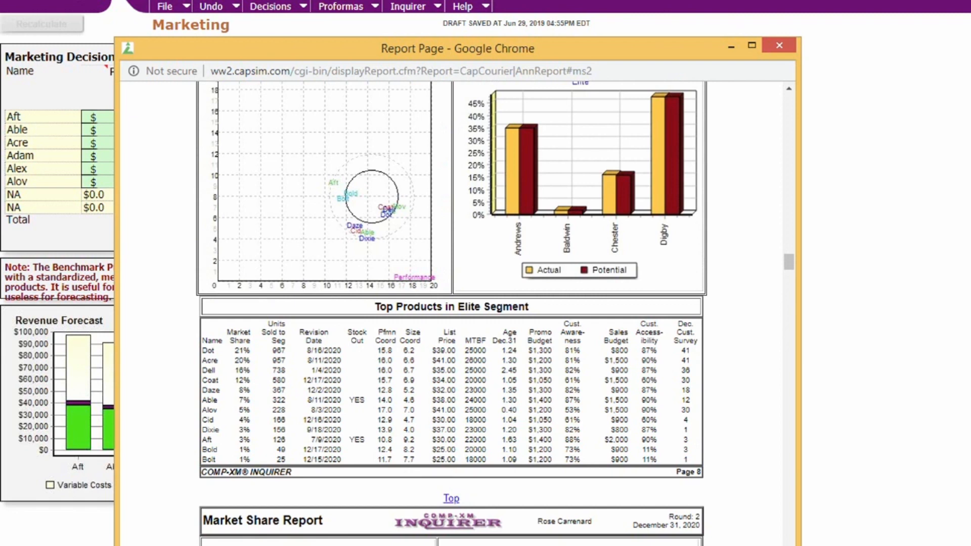
scroll(451, 313, up, 10)
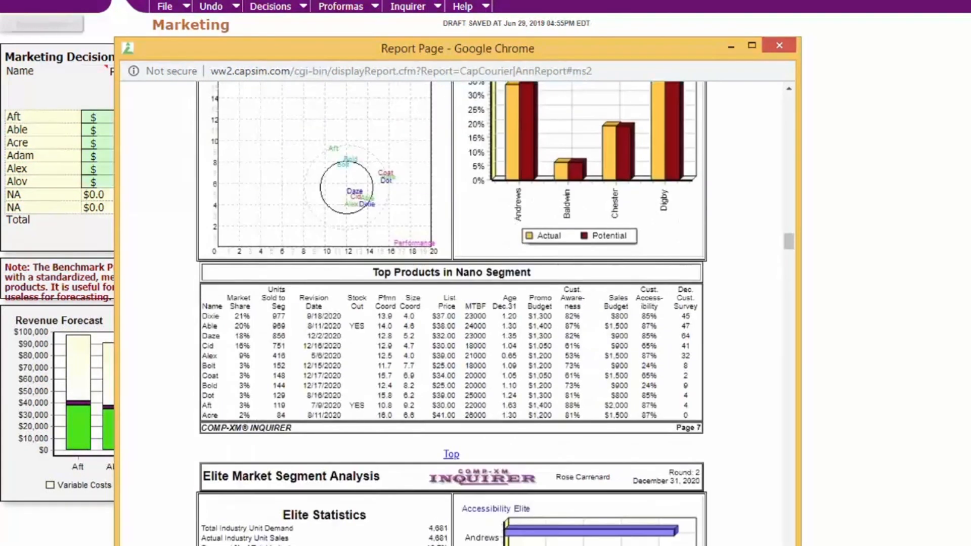
scroll(451, 313, up, 10)
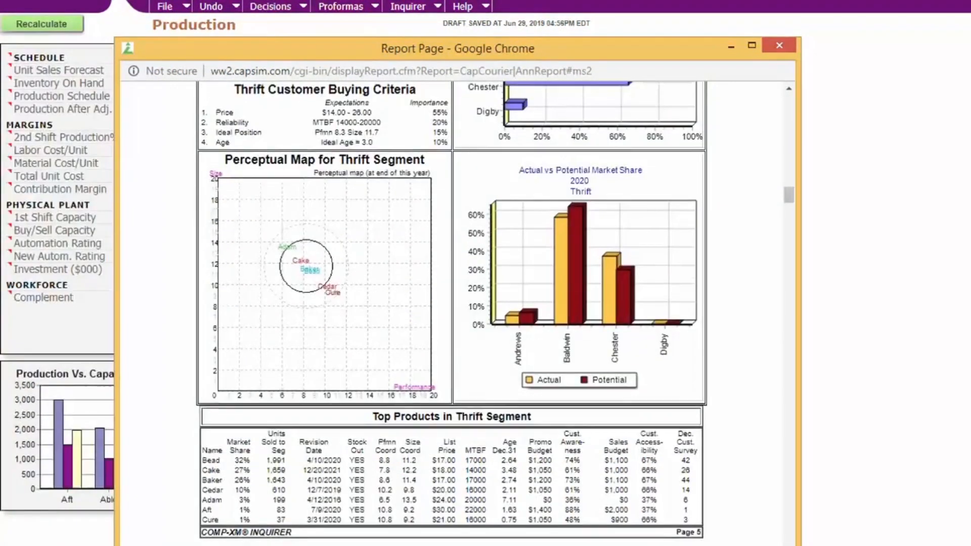
scroll(452, 314, up, 15)
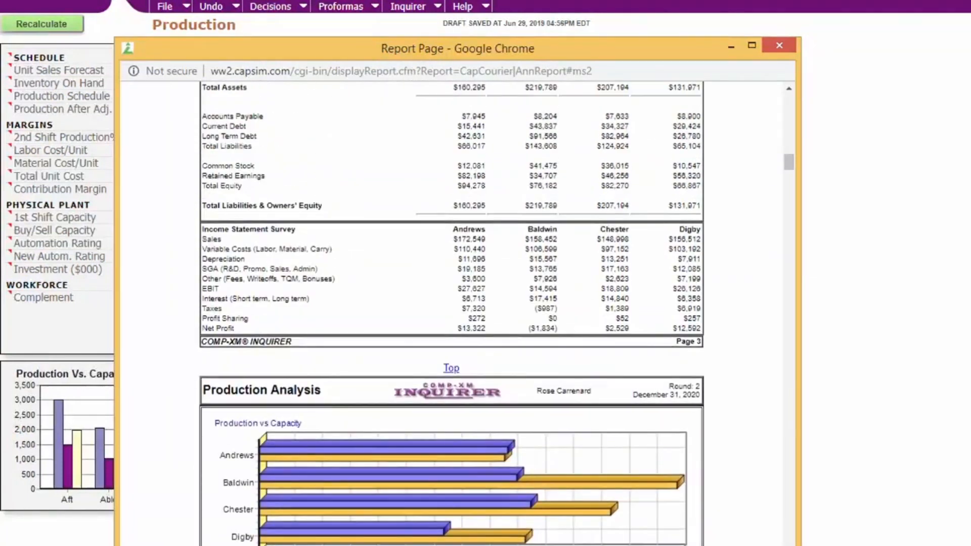
scroll(451, 313, down, 3)
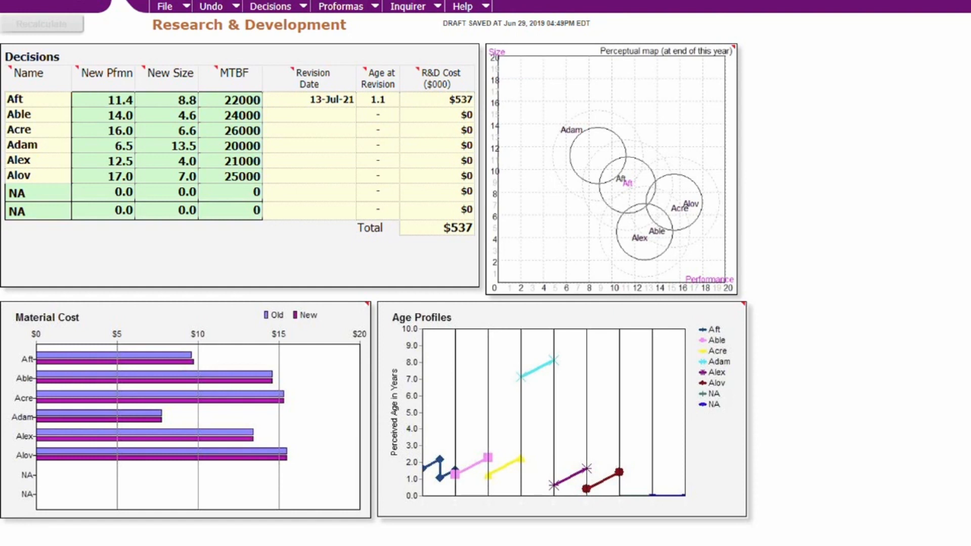
Set Aft's new performance to 11.2 in the Research & Development decisions
key(BackSpace)
text(2)
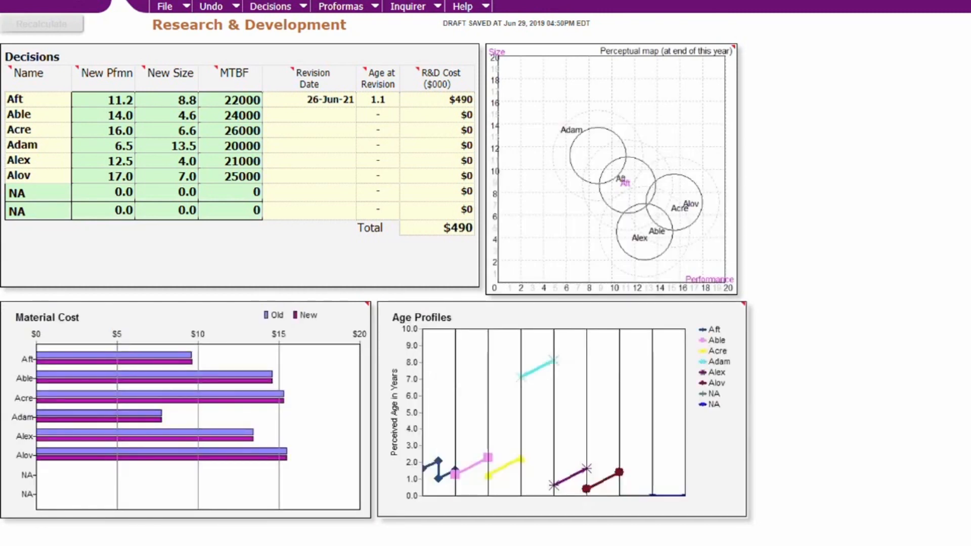
Set Able's new performance to 15.0 and its new size to 3.6
key(BackSpace)
text(5)
key(Tab)
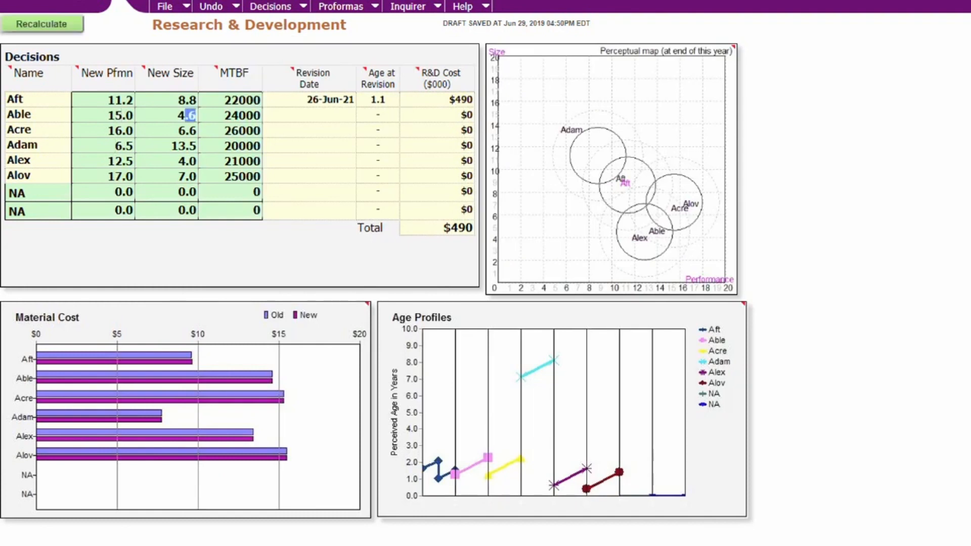
text(3)
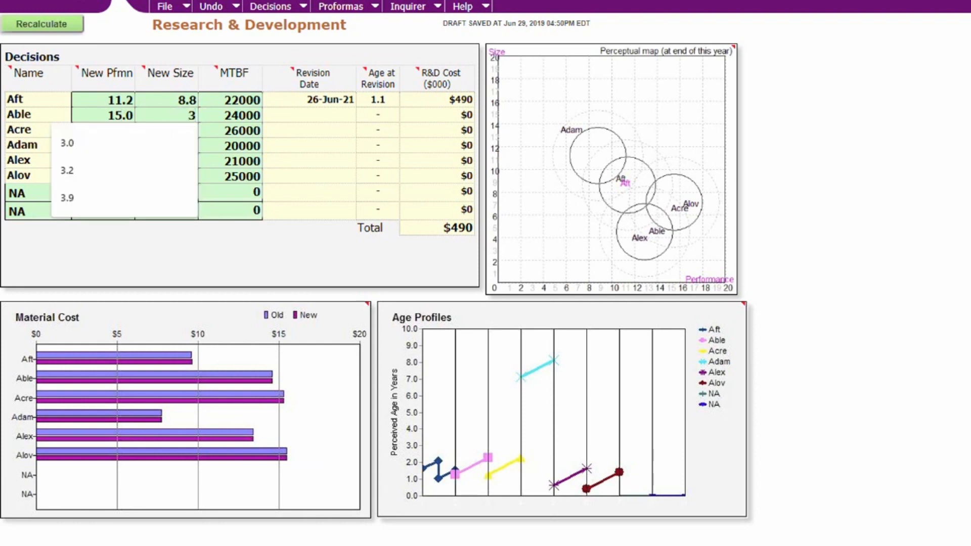
text(.6)
key(Return)
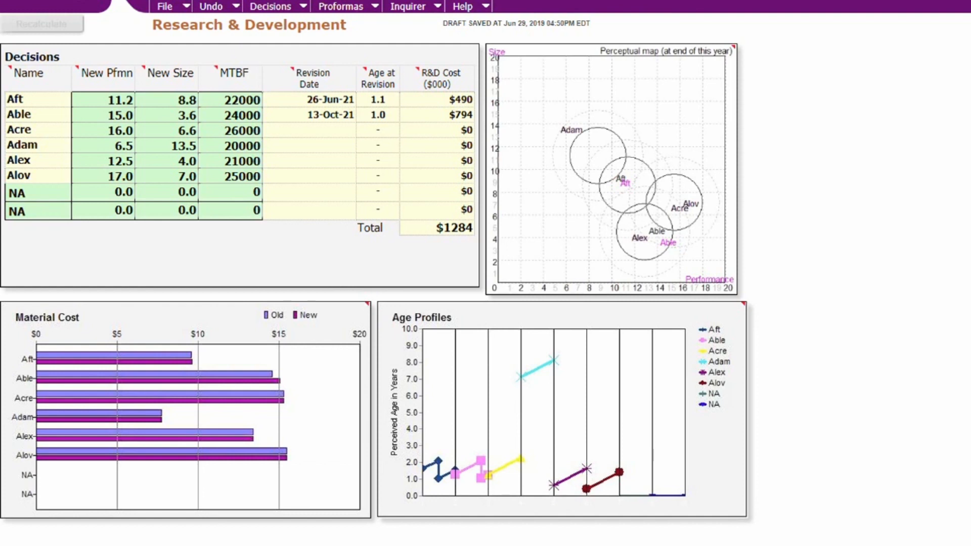
Revise Able to a performance of 14.8 and a size of 3.4, and recalculate the decisions
click(121, 116)
key(BackSpace)
text(4)
key(Delete)
key(Delete)
text(.8)
drag(197, 116, 189, 116)
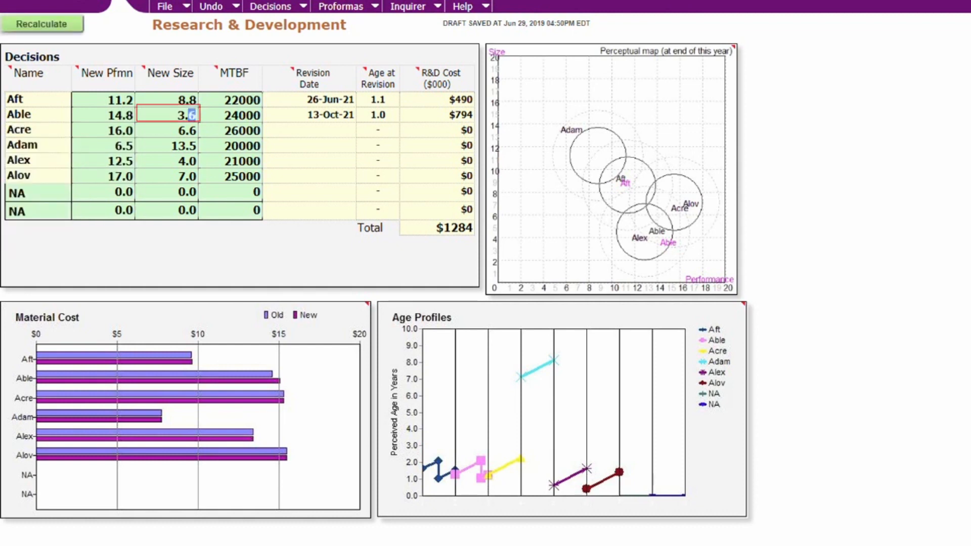
key(BackSpace)
text(4)
key(Return)
click(41, 24)
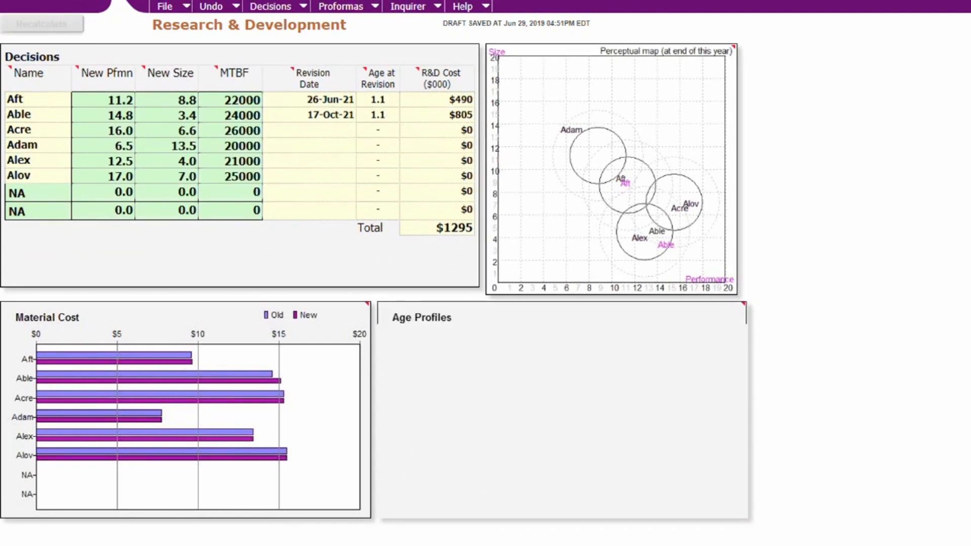
Set Acre's new performance to 16.6 and its new size to 5.6, and recalculate
mouse_move(293, 545)
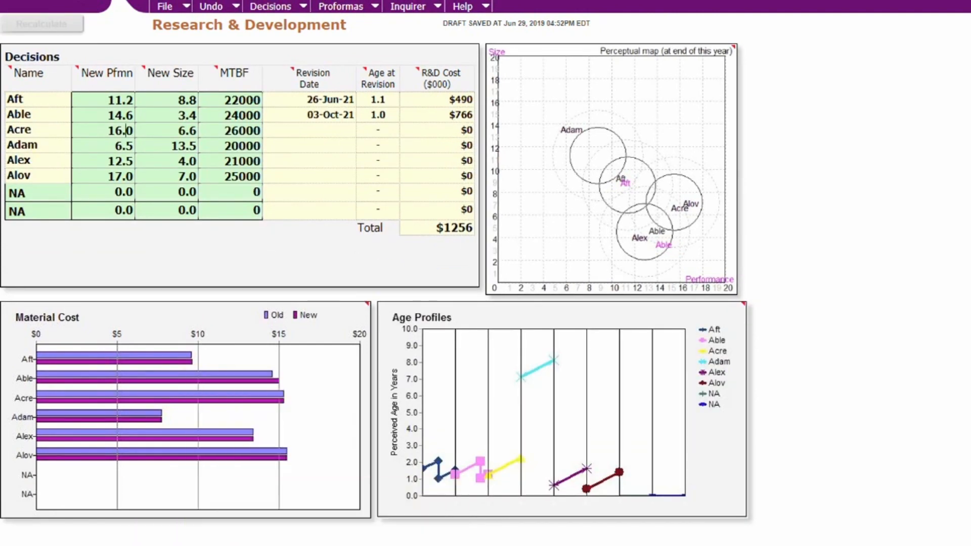
key(Delete)
text(6)
key(Tab)
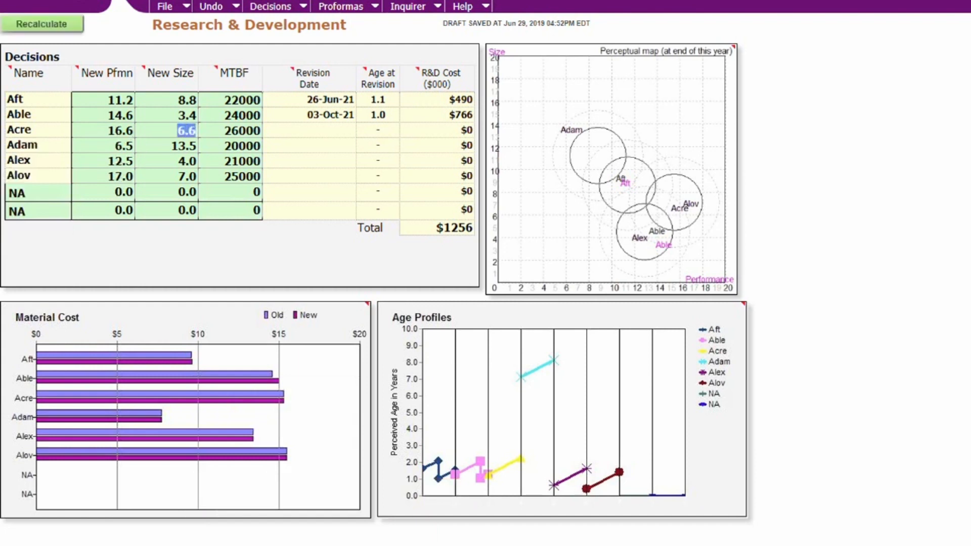
text(5.2)
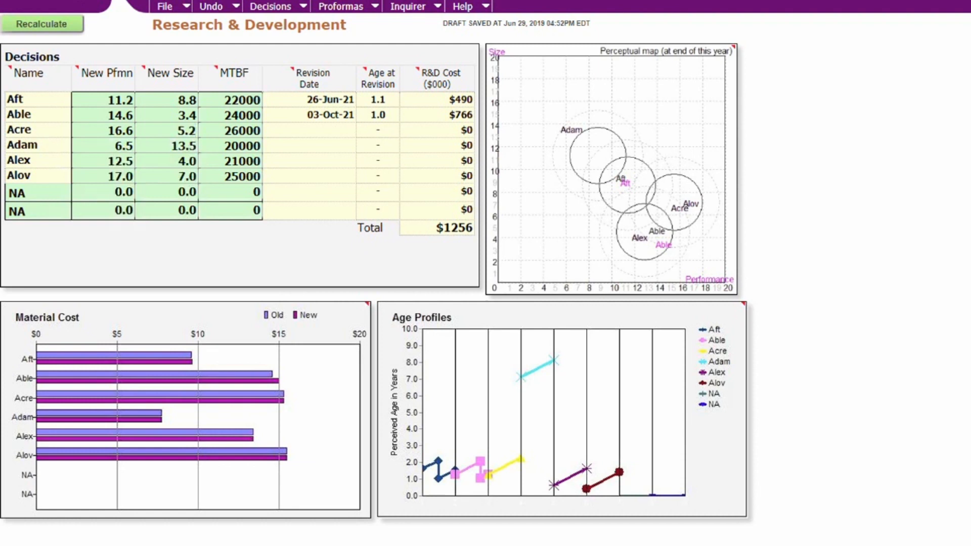
key(BackSpace)
text(6)
key(Return)
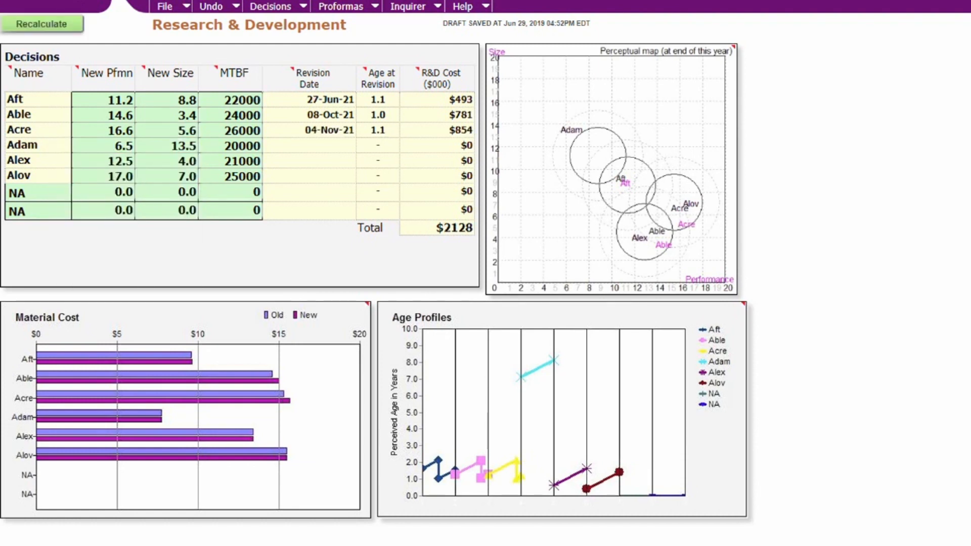
click(42, 24)
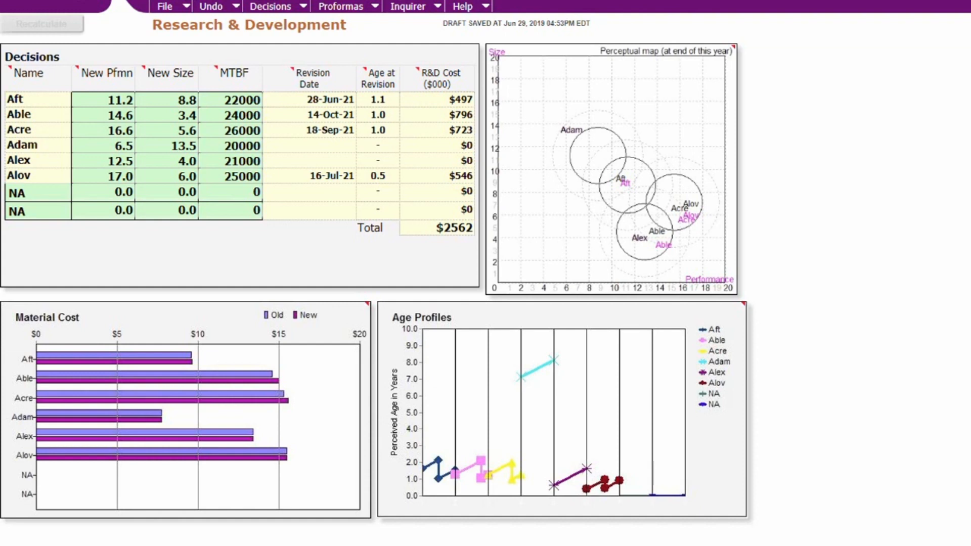
Set Alov's new size to 5.8 and apply the change
click(103, 176)
drag(196, 176, 177, 176)
text(5.8)
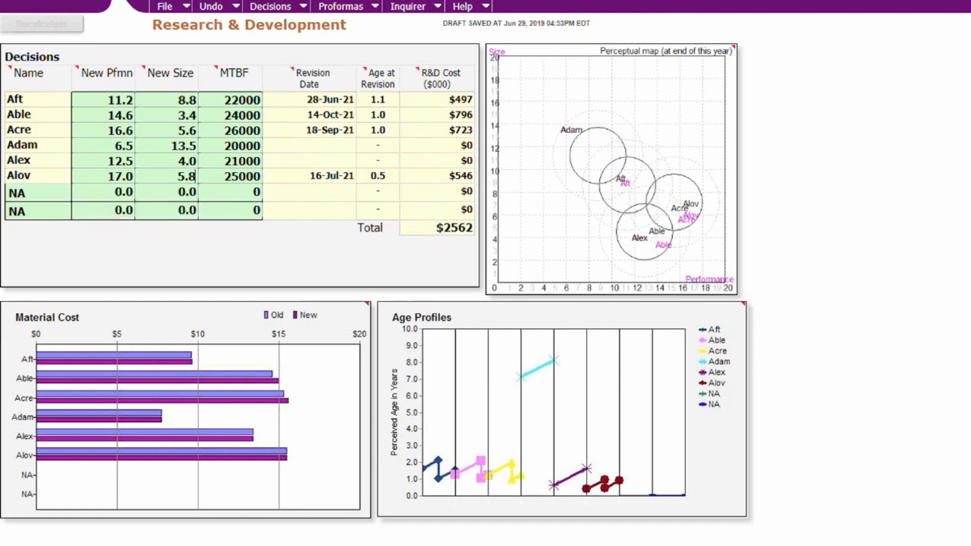
key(Return)
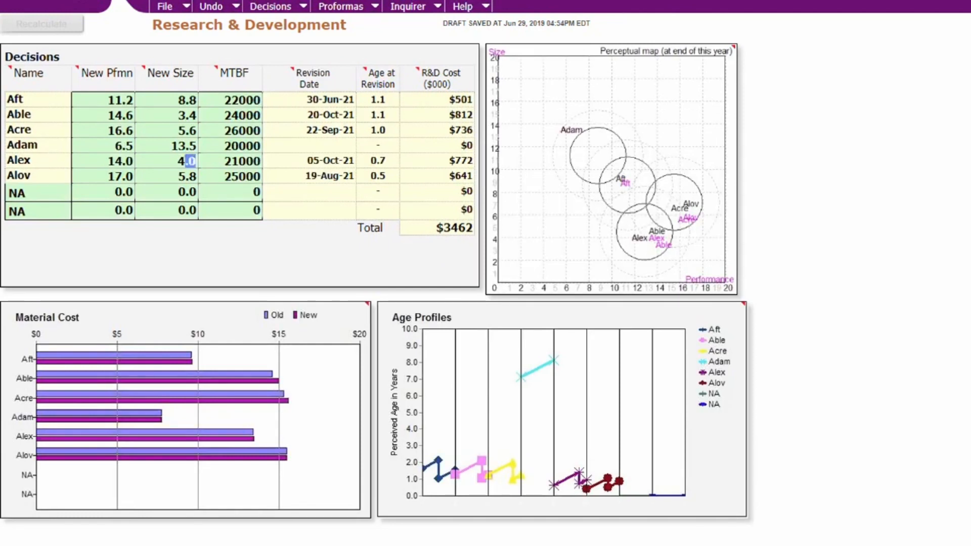
Set Alex's new performance to 13.8 and its new size to 3.8, and recalculate
click(122, 162)
key(BackSpace)
text(3)
key(Delete)
key(Delete)
text(.8)
drag(189, 161, 176, 161)
key(Delete)
key(Delete)
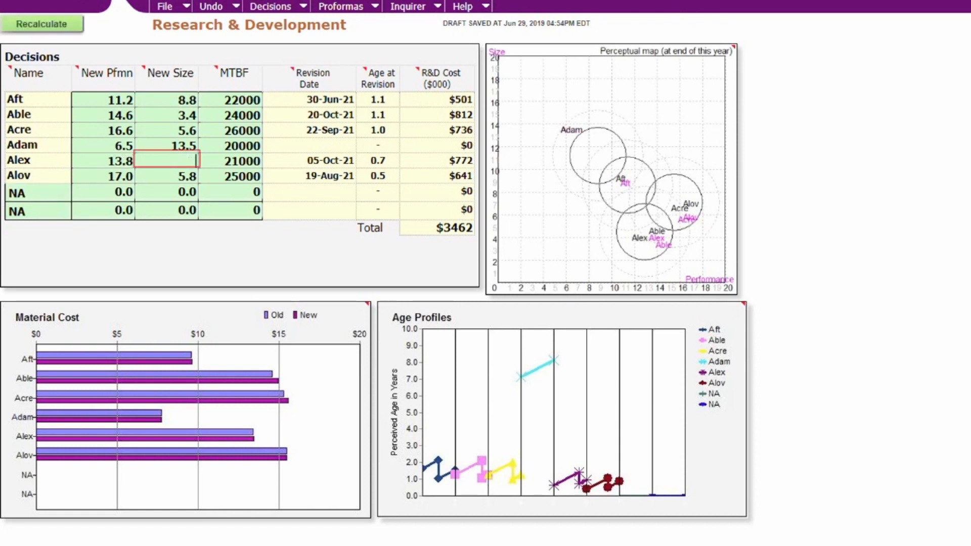
text(3)
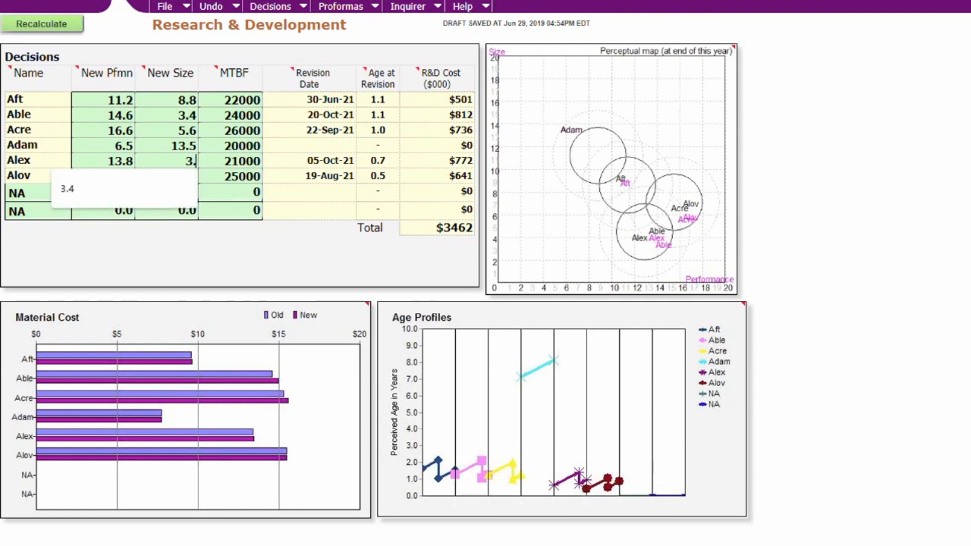
text(.8)
click(41, 23)
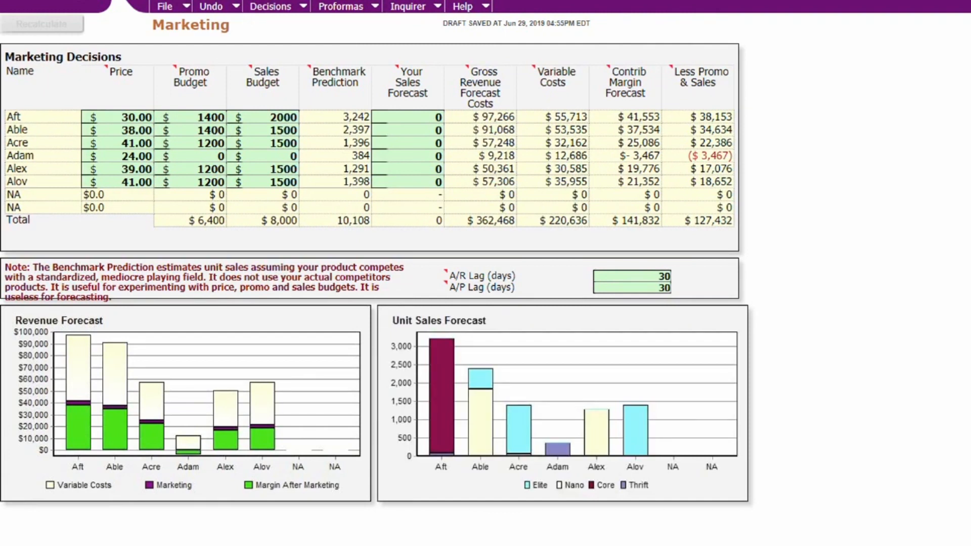
Consult the Inquirer report and enter sales forecasts of 1800 for Aft and 1400 for Able, recalculating the Marketing decisions
mouse_move(292, 545)
click(372, 528)
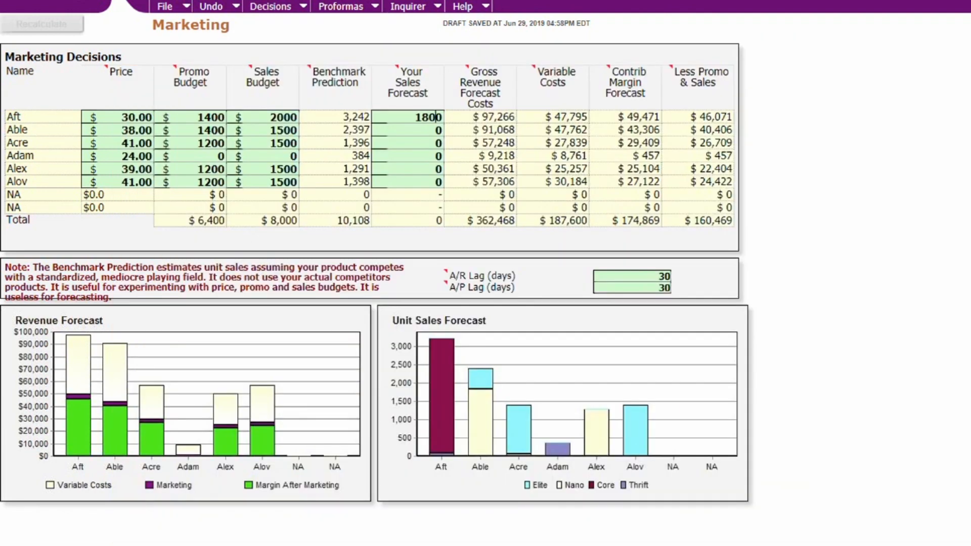
key(Return)
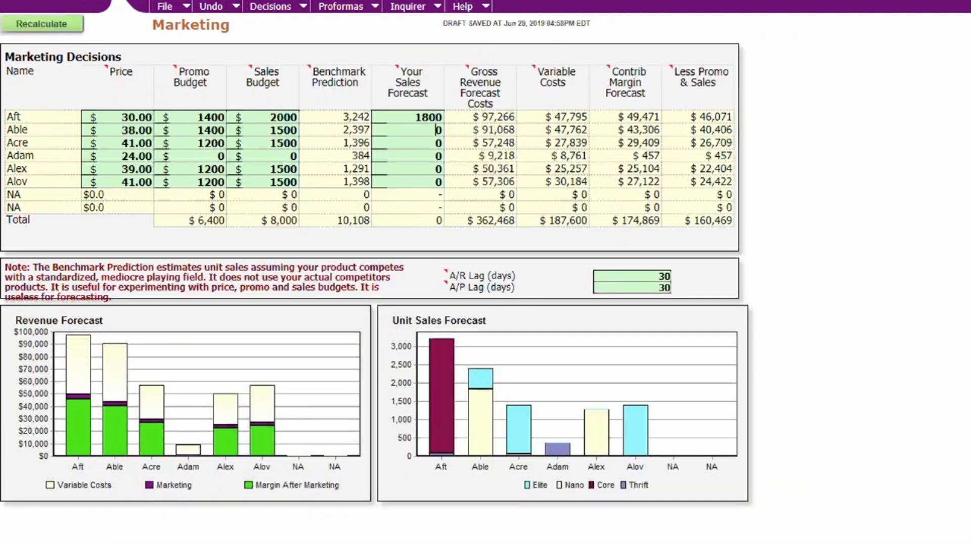
text(1400)
click(41, 24)
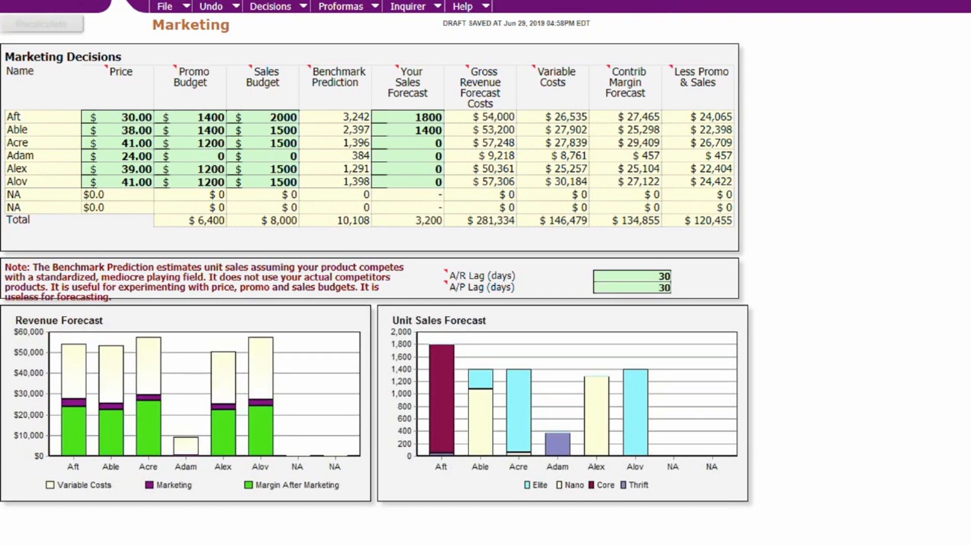
Enter sales forecasts of 1200 for Acre, 600 for Alex and 500 for Alov, and recalculate
text(1200)
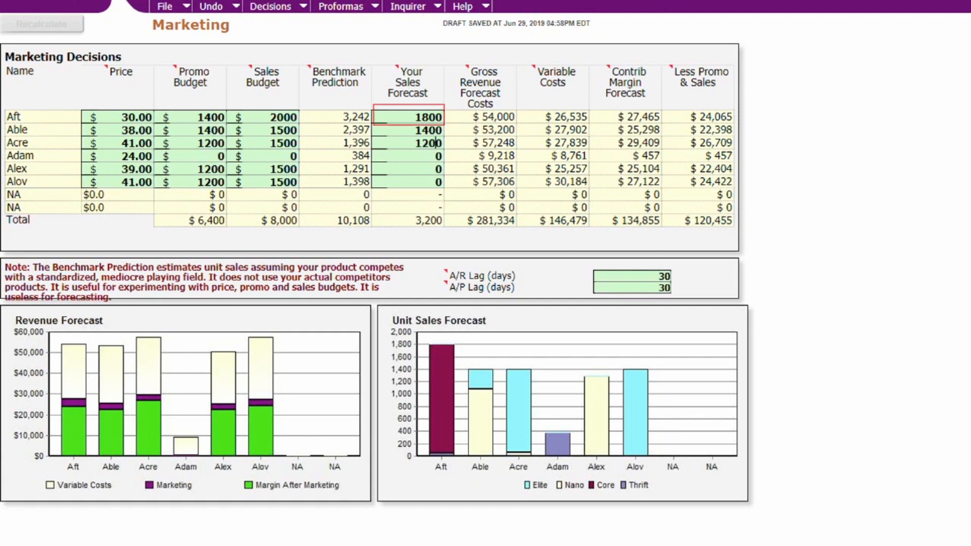
click(436, 169)
text(600)
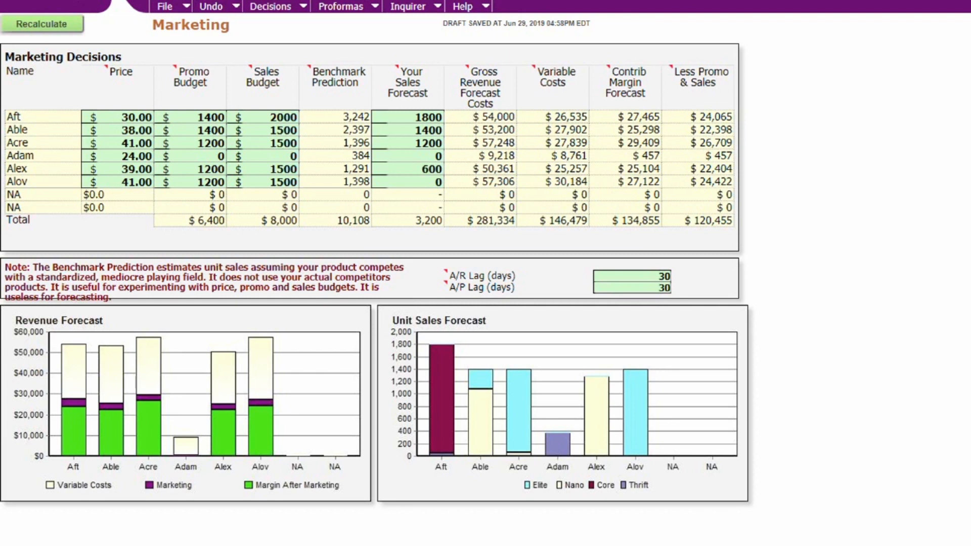
click(436, 182)
text(50)
click(42, 23)
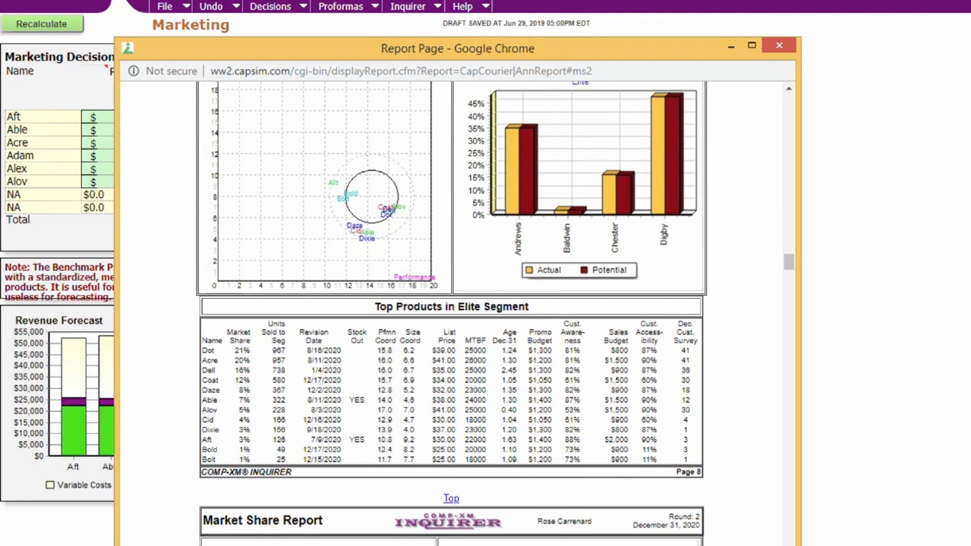
Return to the Marketing decisions and set the promo budgets of Alov, Alex and Acre to 1400
key(alt+Tab)
click(407, 130)
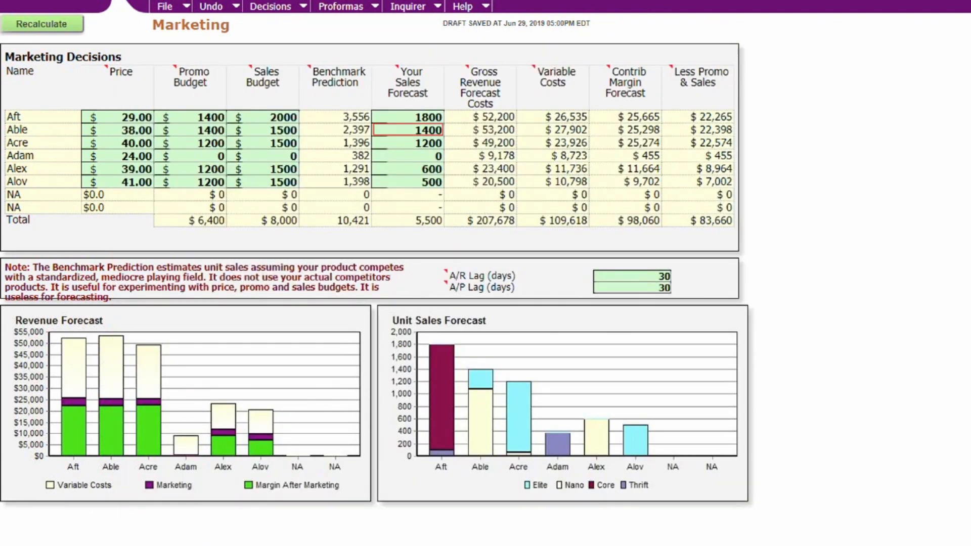
click(211, 182)
key(BackSpace)
text(4)
click(211, 169)
key(BackSpace)
text(4)
click(211, 143)
key(BackSpace)
text(4)
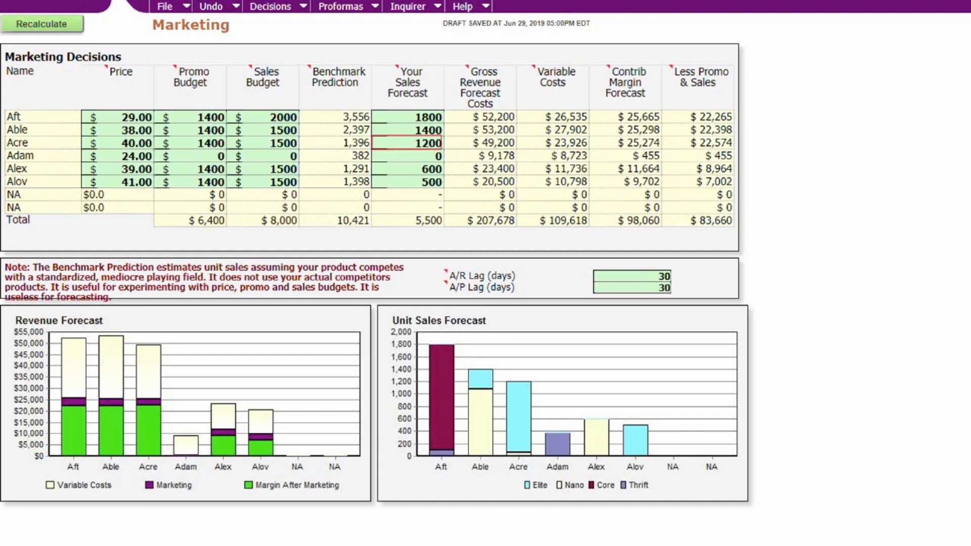
Set the sales budgets of Alov, Alex and Acre to 1200
click(284, 182)
key(BackSpace)
text(2)
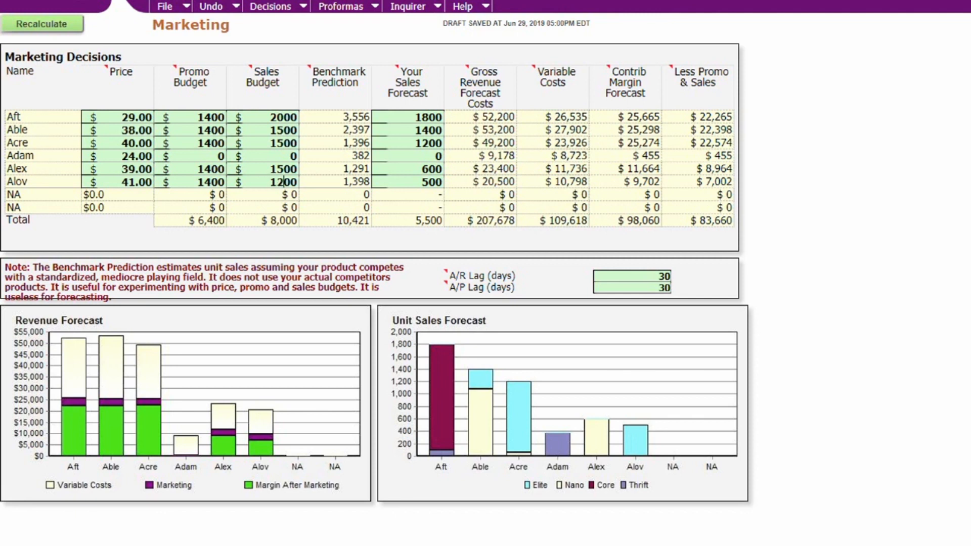
click(283, 169)
key(BackSpace)
text(2)
click(283, 142)
key(BackSpace)
text(2)
Consult the Inquirer report on the Elite segment's products and set Able's promo budget to 1200
mouse_move(293, 545)
click(354, 539)
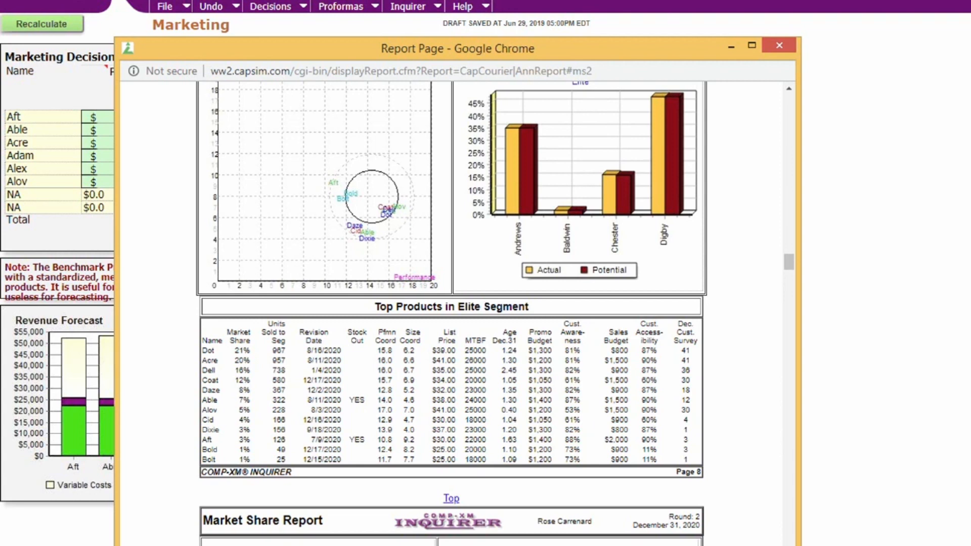
key(alt+Tab)
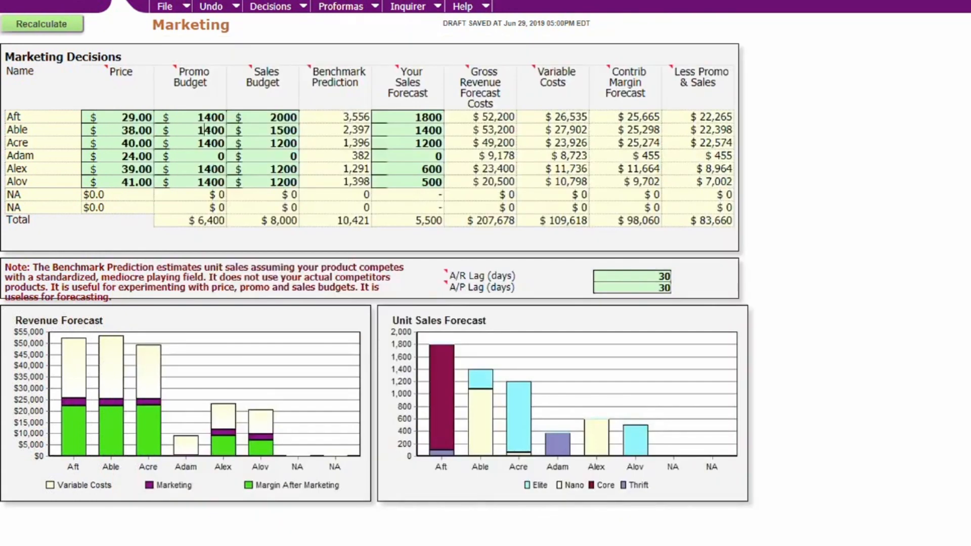
key(Delete)
key(Delete)
key(Delete)
text(200)
mouse_move(291, 544)
click(378, 528)
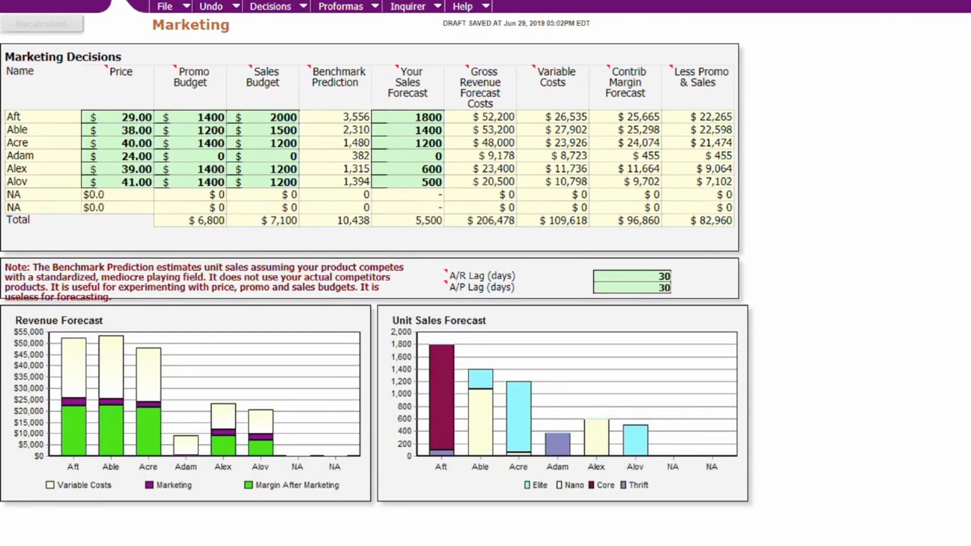
Open the Production decisions and set Aft's production schedule to 2000
click(407, 182)
click(276, 6)
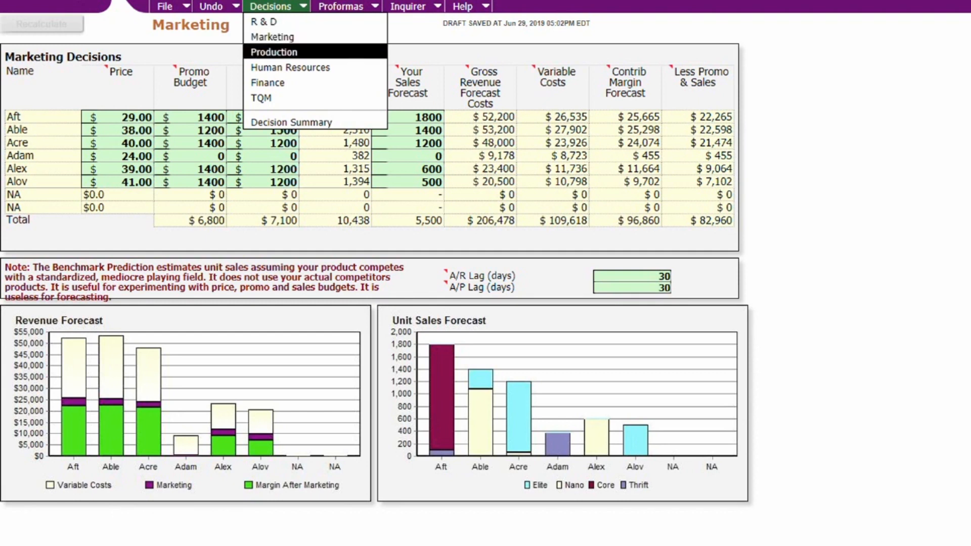
click(273, 52)
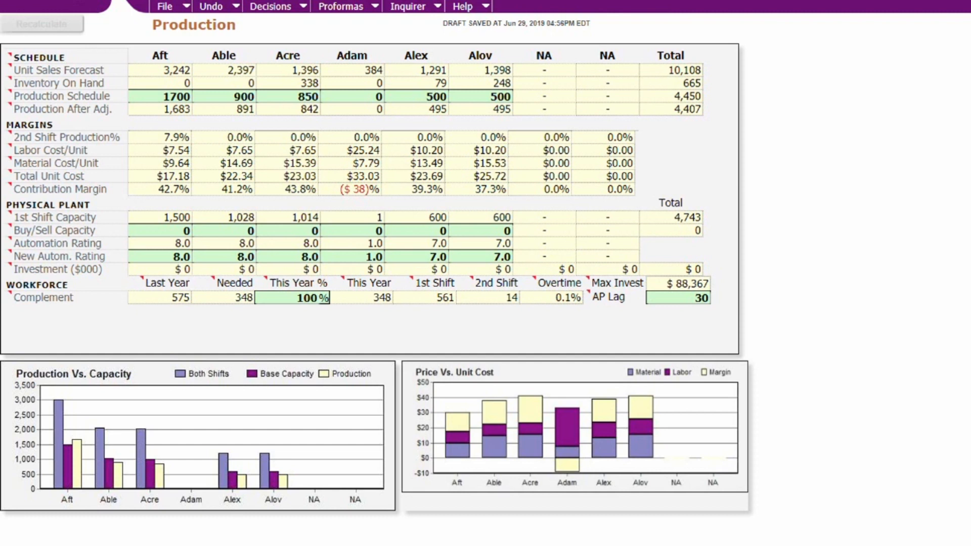
drag(176, 96, 163, 96)
text(20)
click(177, 96)
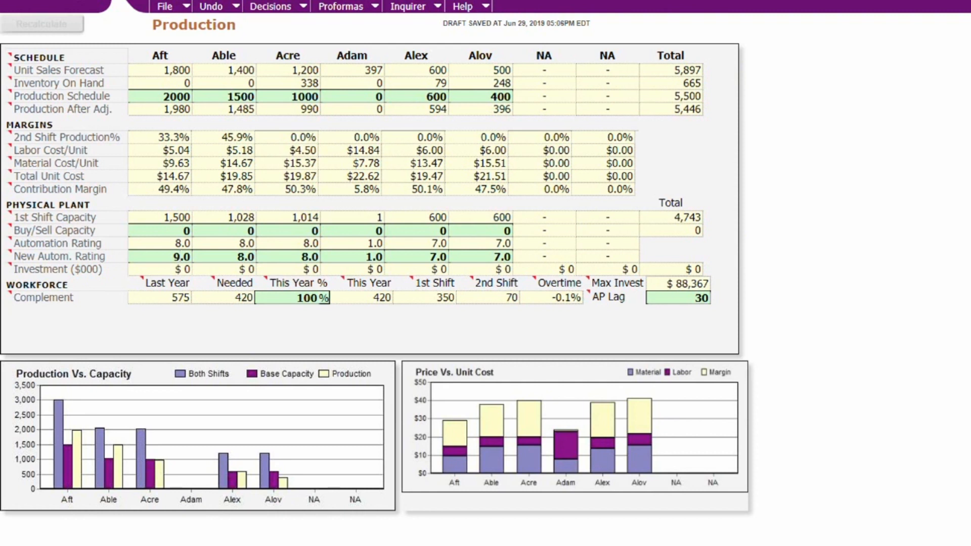
Set the new automation ratings of Able and Acre to 9.0
key(BackSpace)
text(9)
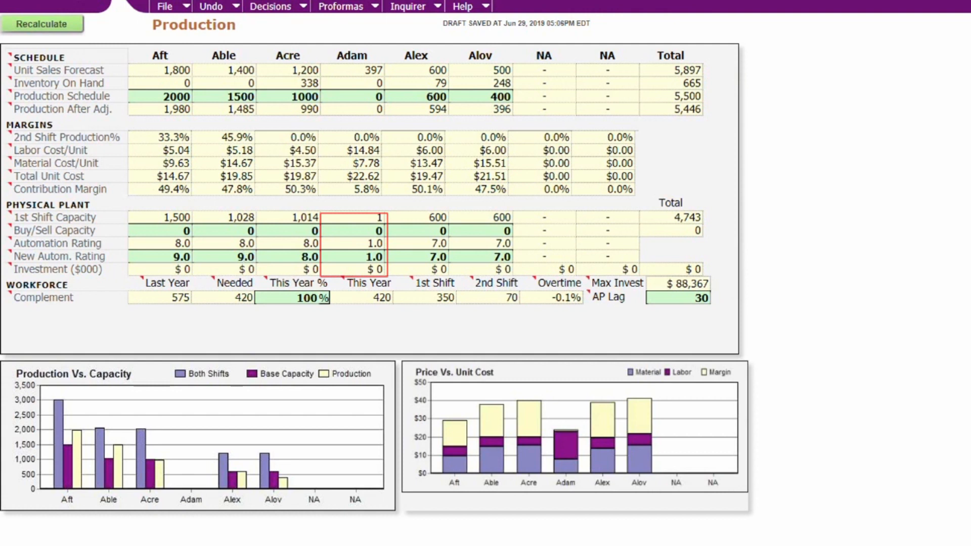
click(307, 256)
key(BackSpace)
text(9)
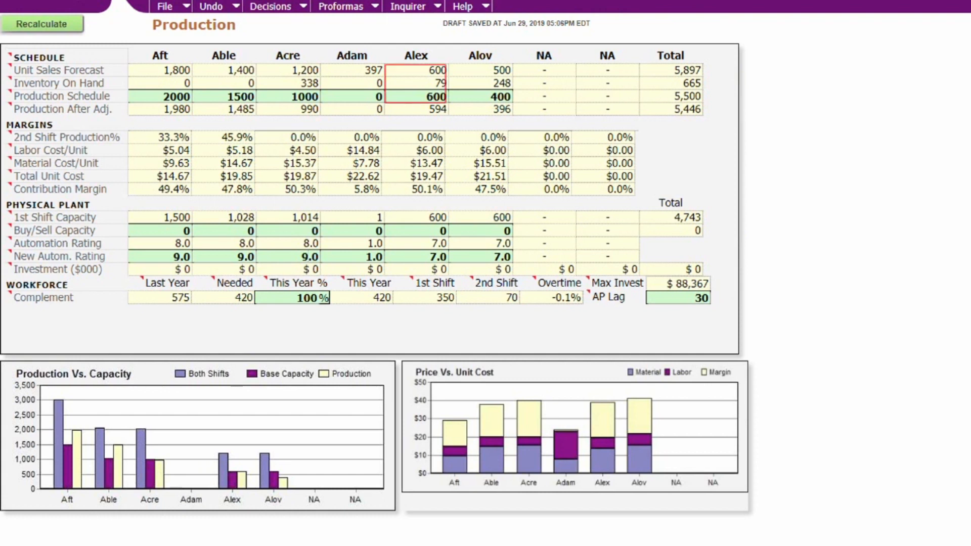
Set the new automation ratings of Alex and Alov to 8.0
key(BackSpace)
text(8)
click(494, 256)
key(Delete)
text(8)
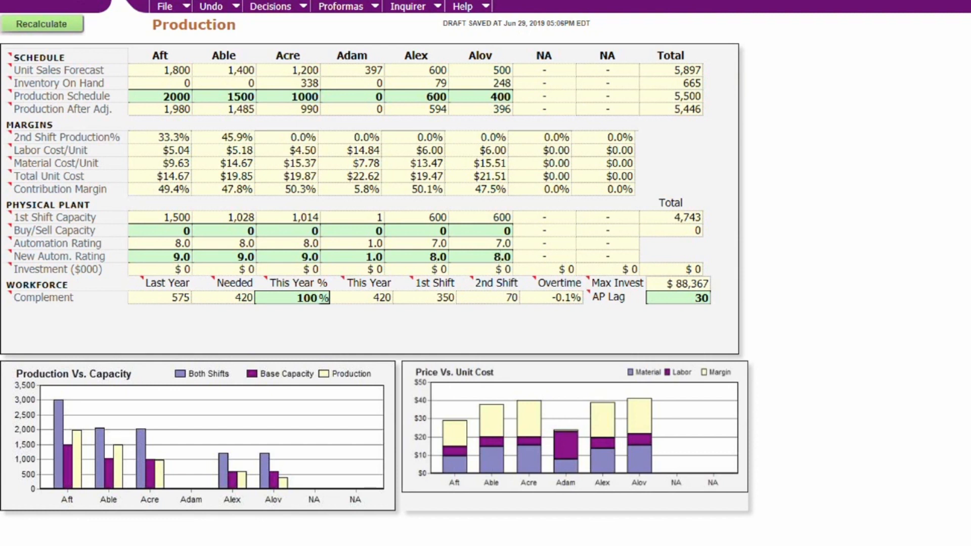
Buy 300 units of capacity each for Able and Aft, and recalculate the Production decisions
click(248, 230)
text(300)
click(184, 231)
text(30)
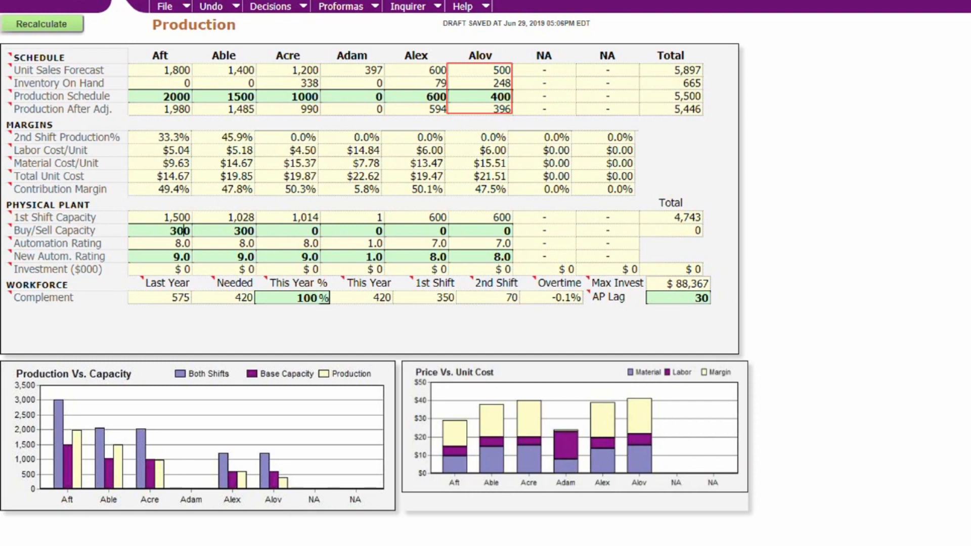
click(376, 231)
click(41, 24)
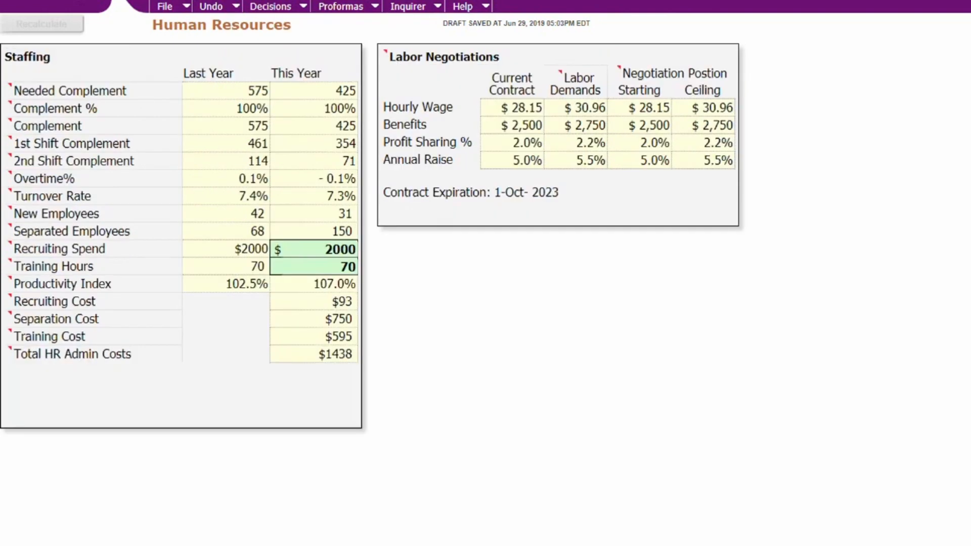
Set this year's recruiting spend to 2500 in the Human Resources decisions, and open the TQM initiatives
key(BackSpace)
text(5)
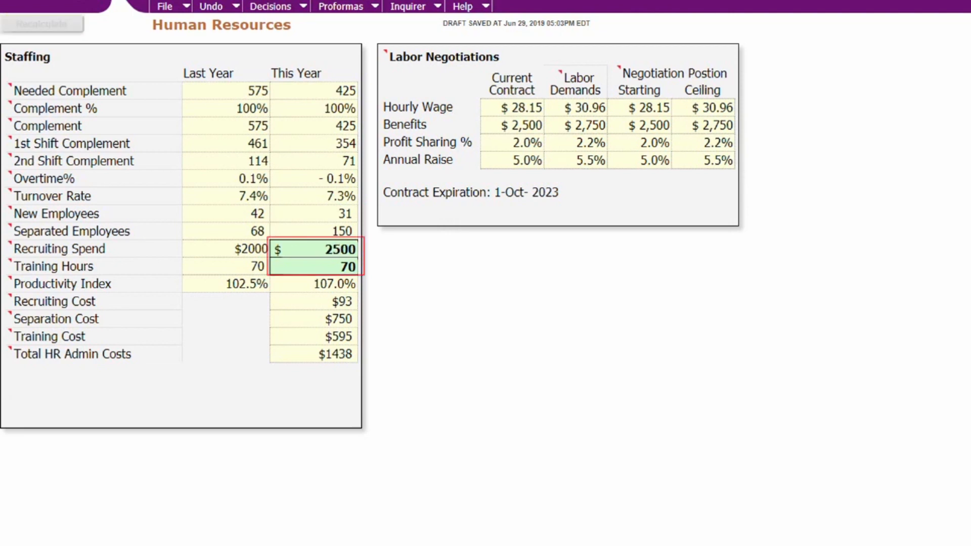
click(277, 6)
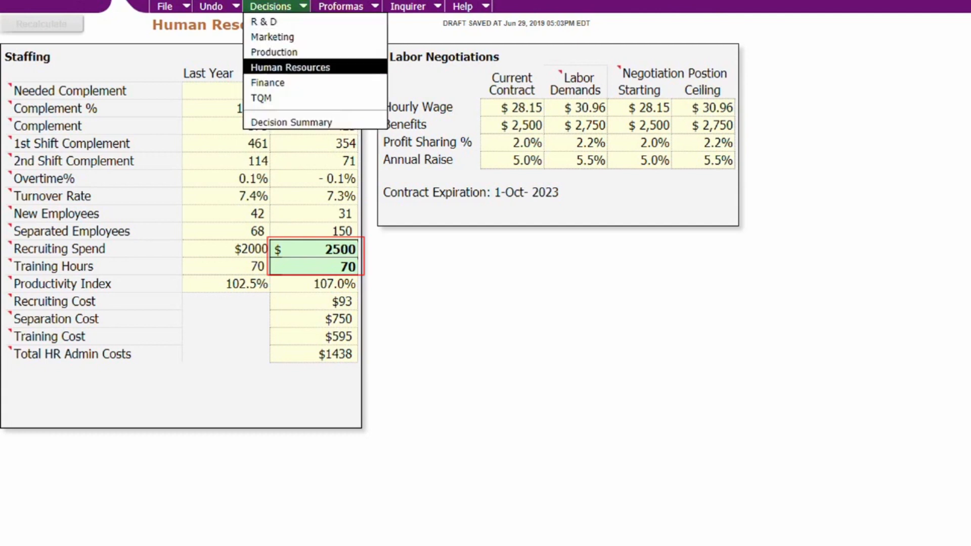
click(290, 67)
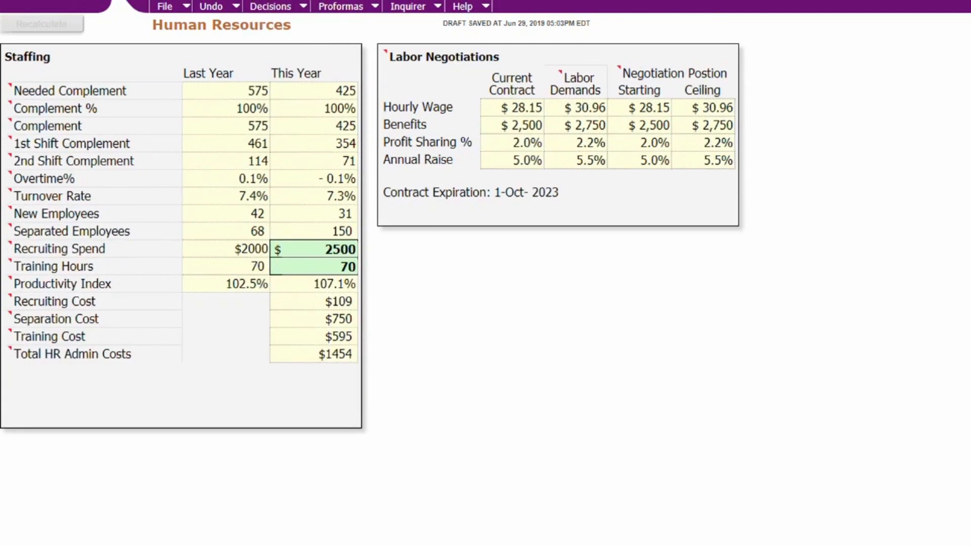
click(278, 7)
click(277, 97)
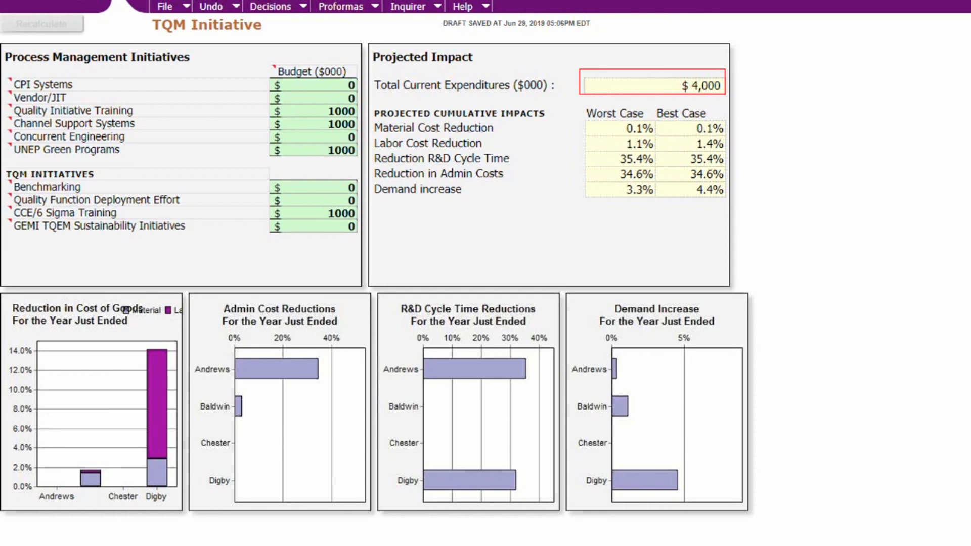
Open the Finance decisions, set the long-term debt issue to 15000 and recalculate
click(277, 7)
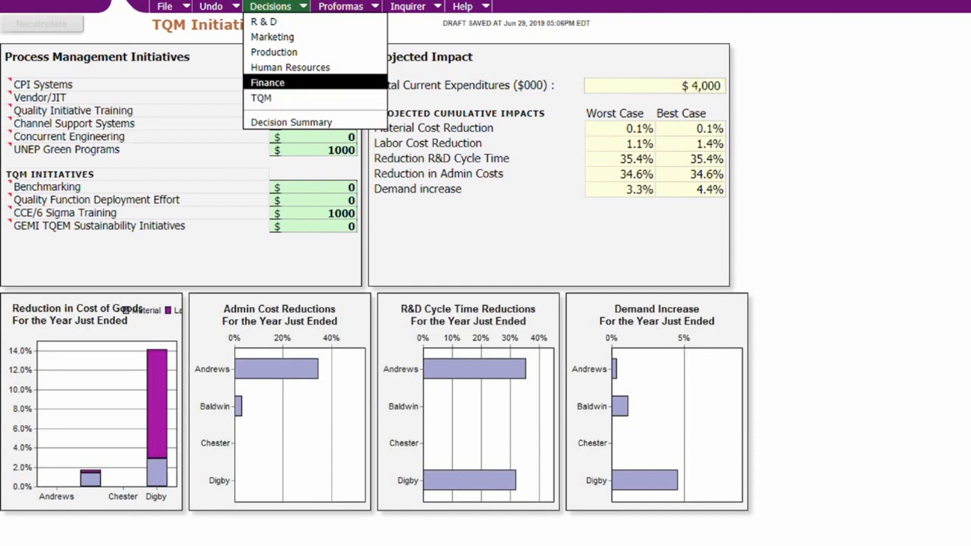
click(267, 83)
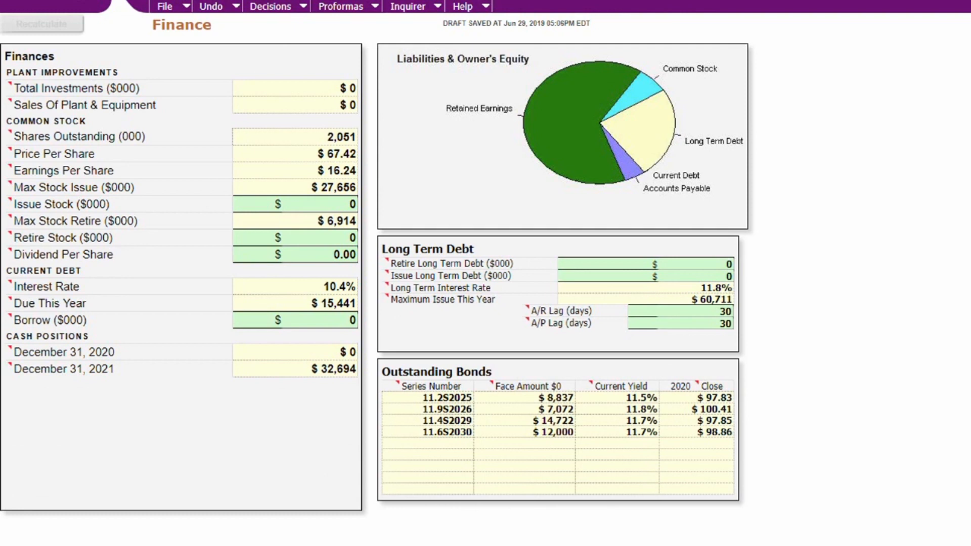
click(271, 7)
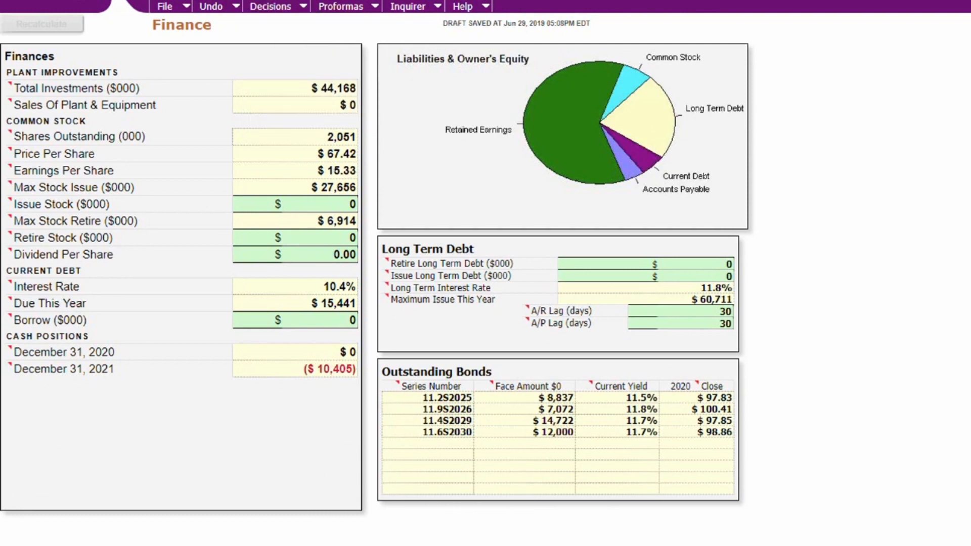
click(726, 276)
text(1500)
key(Return)
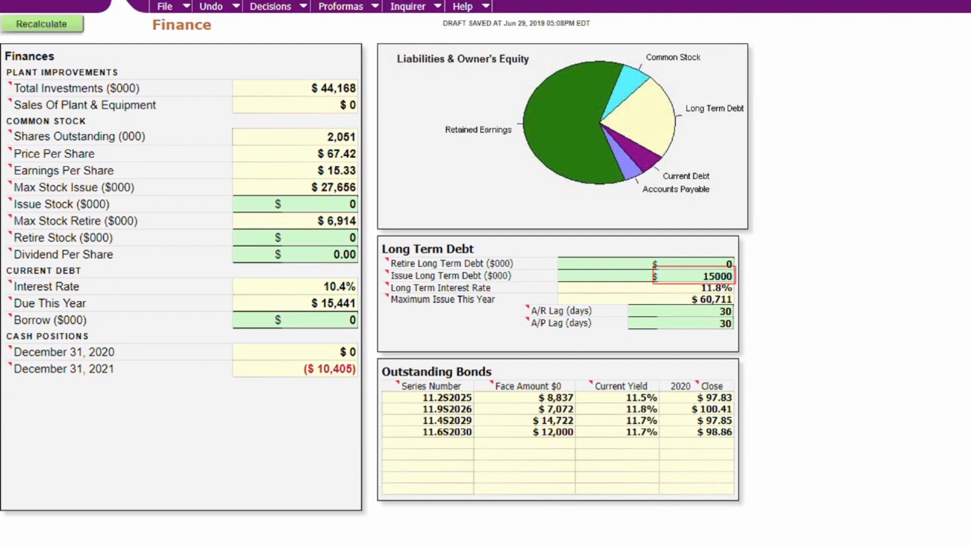
click(42, 23)
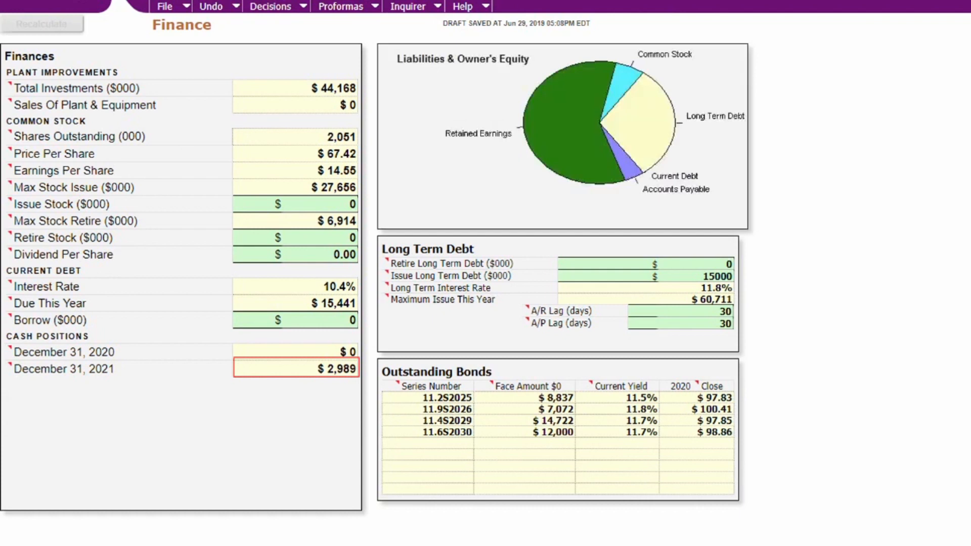
key(BackSpace)
text(8)
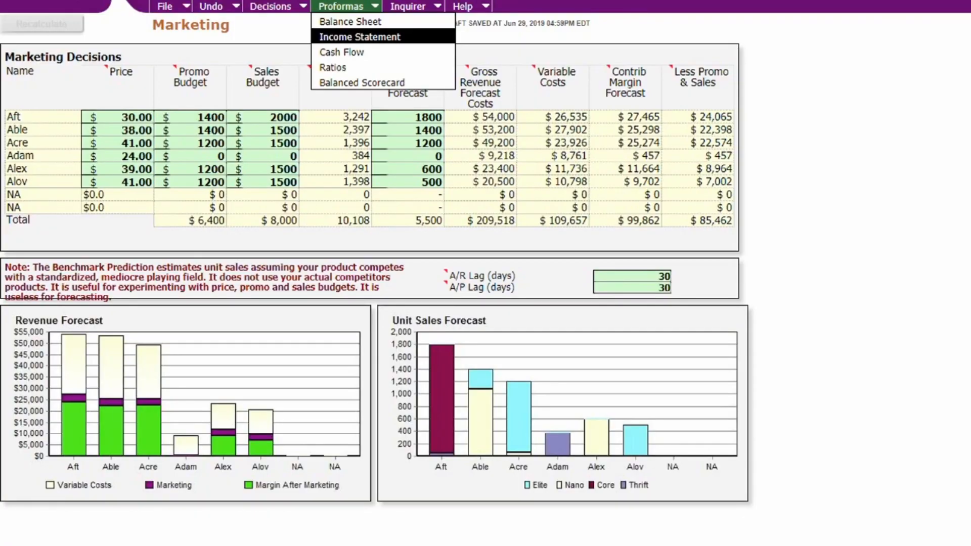
Open the proforma income statement
click(412, 35)
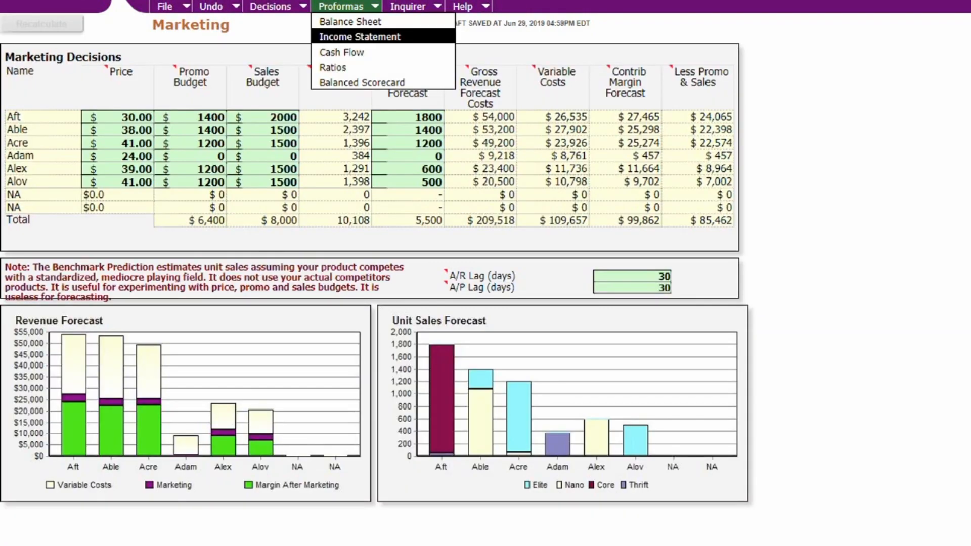
click(384, 34)
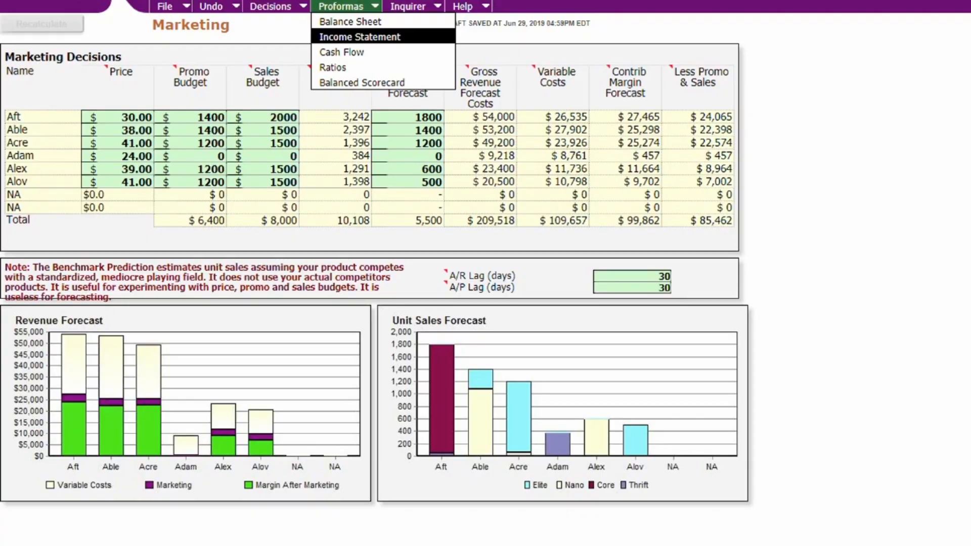
click(390, 34)
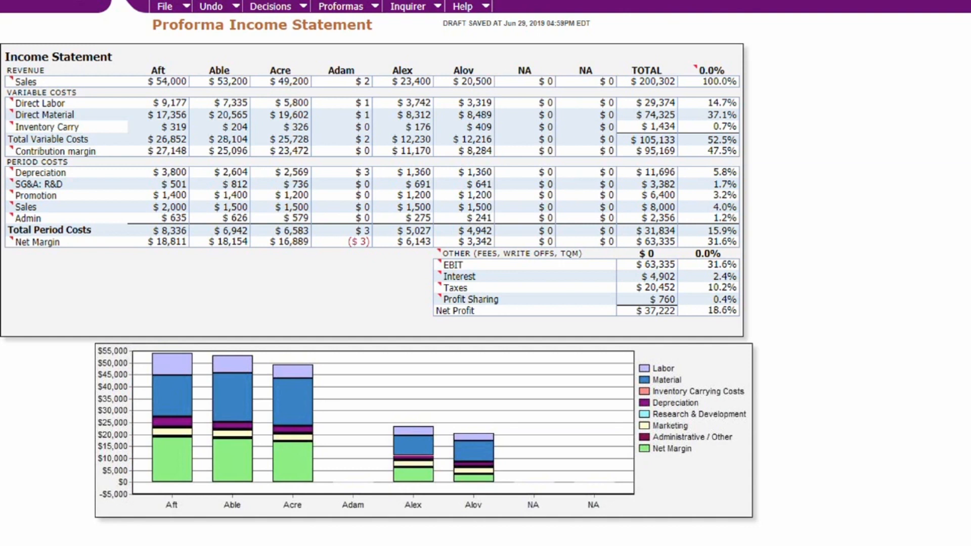
Leave the proforma income statement and return to the decision pages
mouse_move(277, 6)
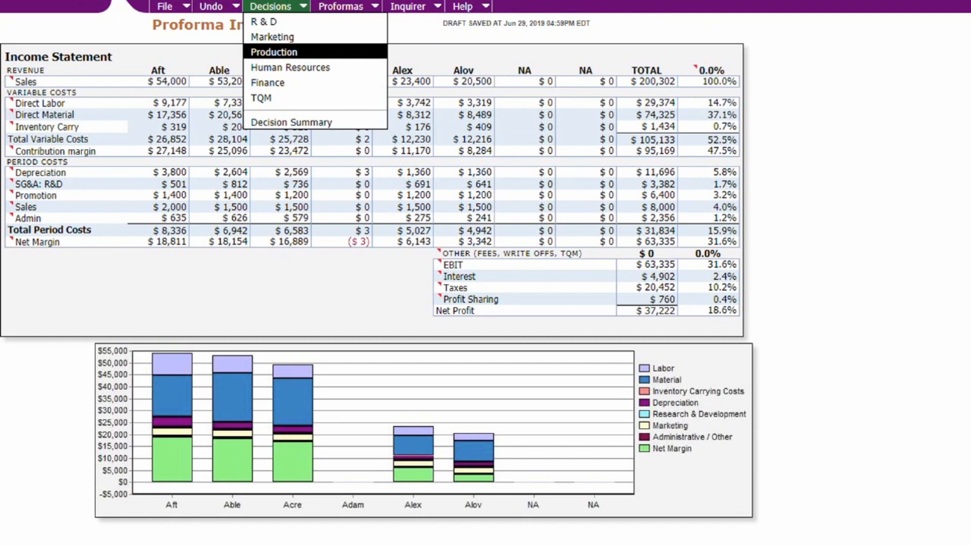
click(274, 52)
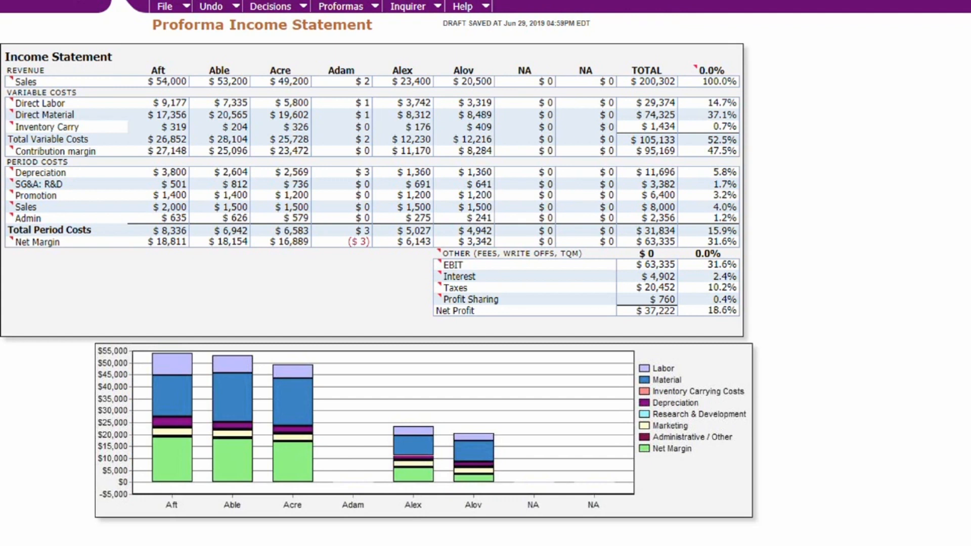
mouse_move(271, 7)
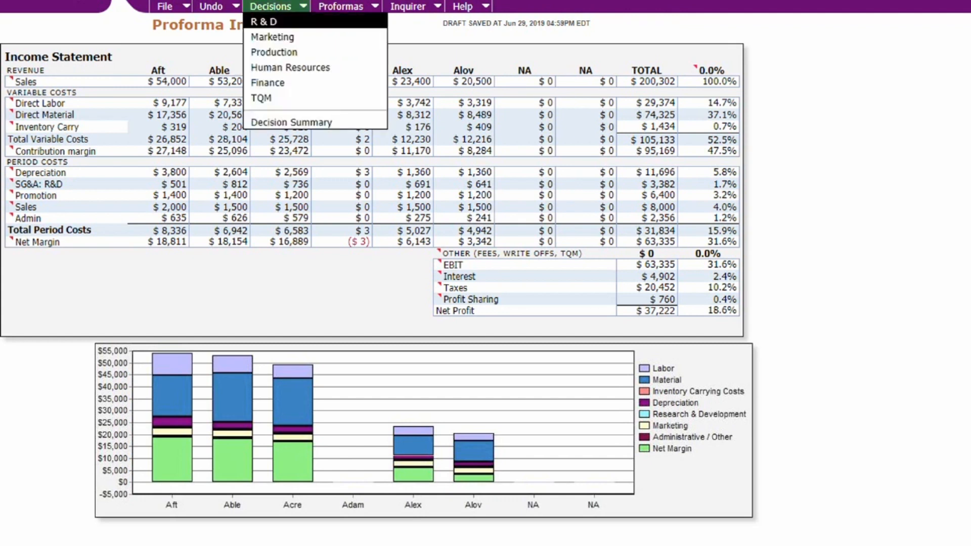